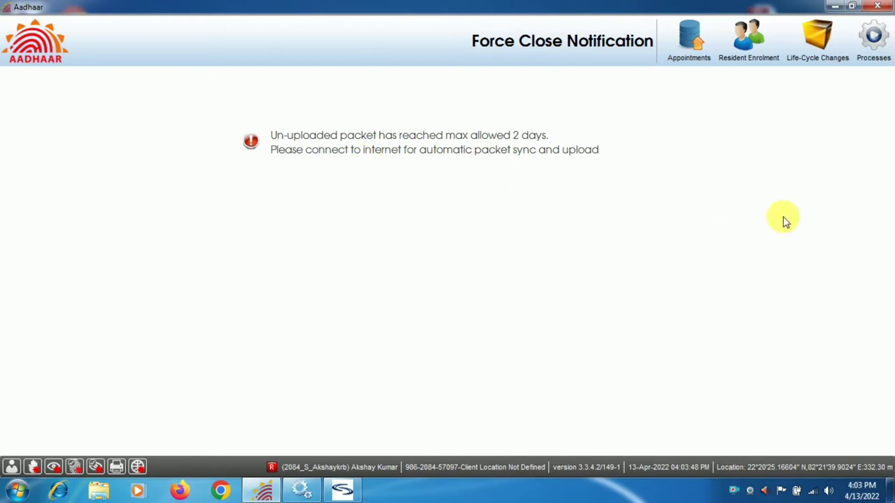
Step: View the enrolment details and reload the packet status list
left_click(873, 44)
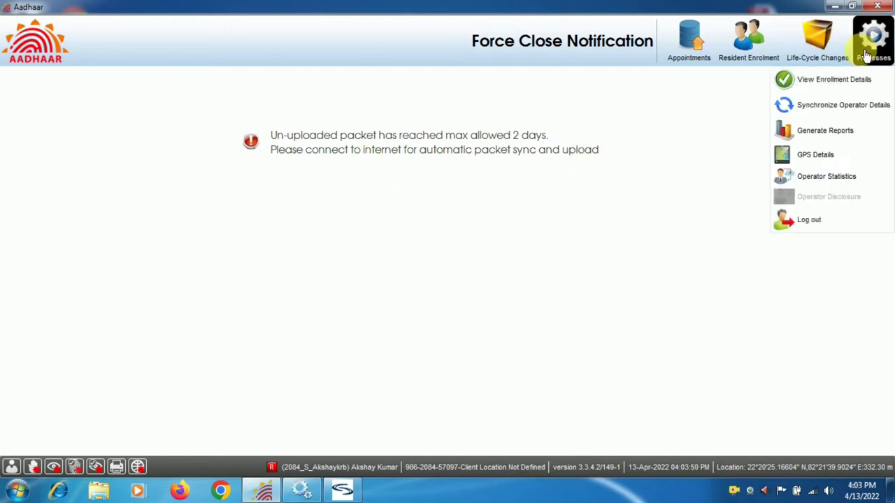
left_click(851, 77)
left_click(370, 116)
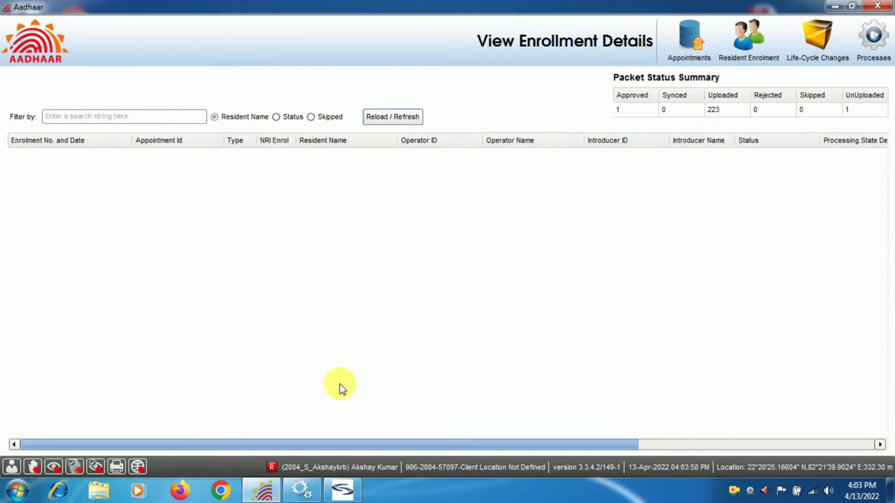
left_click(750, 67)
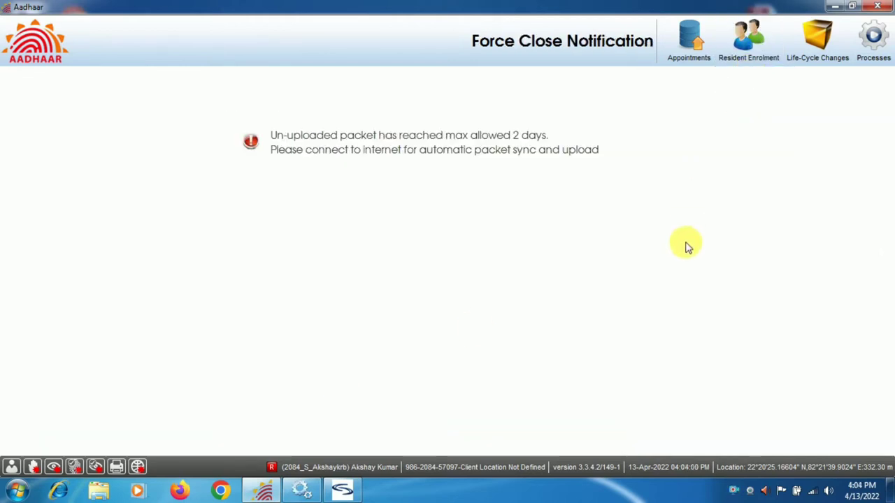
Step: Switch to Windows Services and stop the Aadhaar OTA Update Client and Aadhaar QSSITV Service
left_click(299, 488)
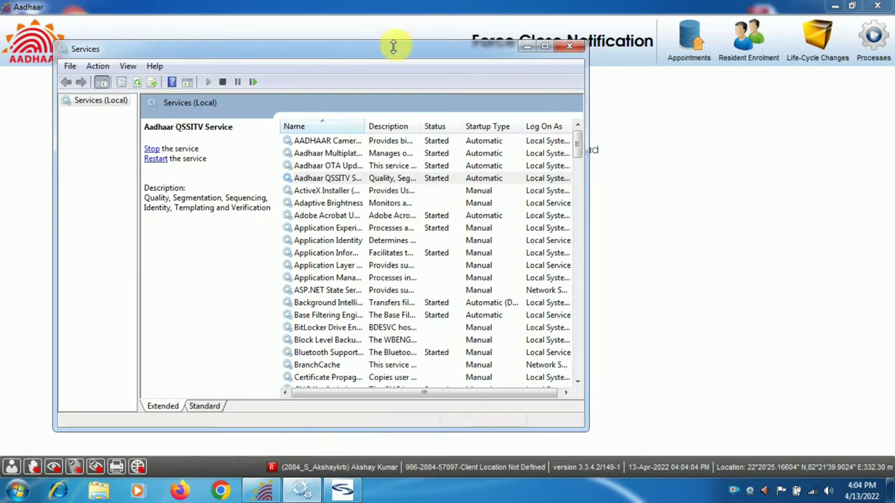
left_click_drag(393, 47, 409, 3)
left_click(323, 126)
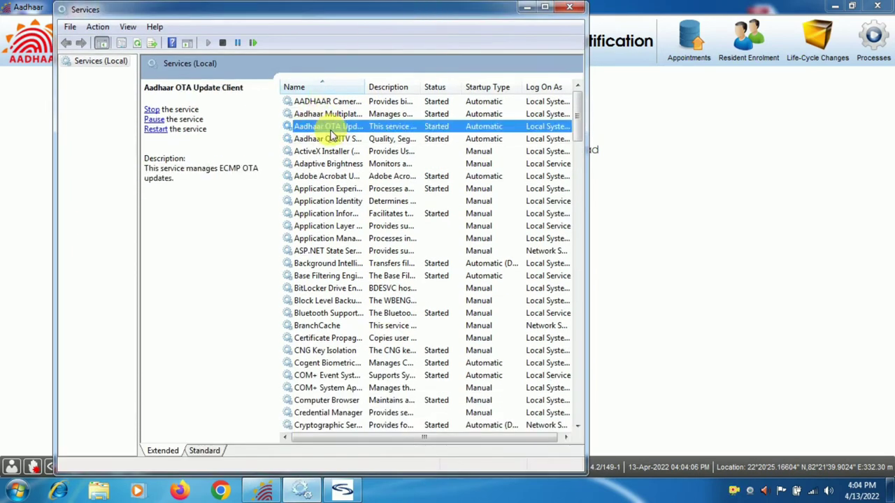
left_click(152, 111)
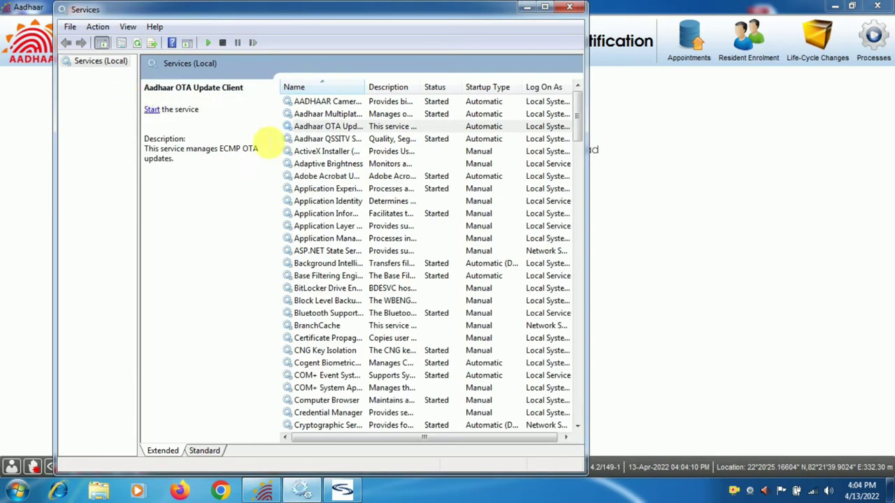
left_click(342, 139)
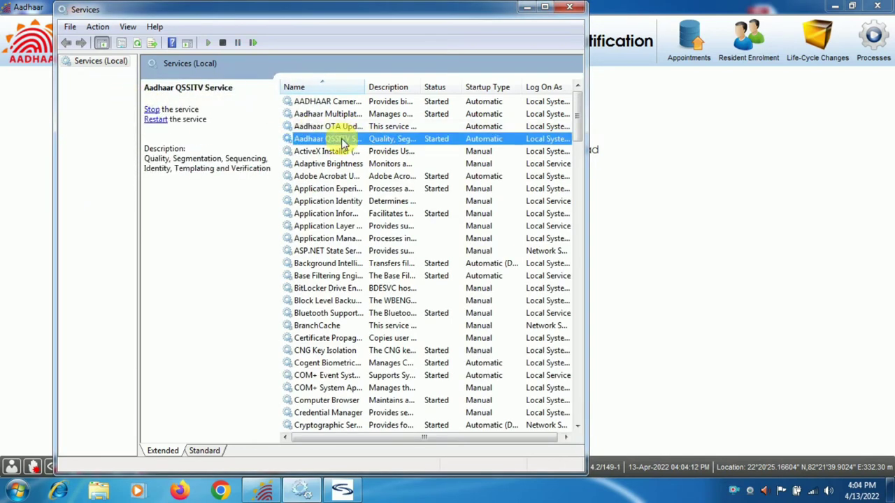
left_click(152, 111)
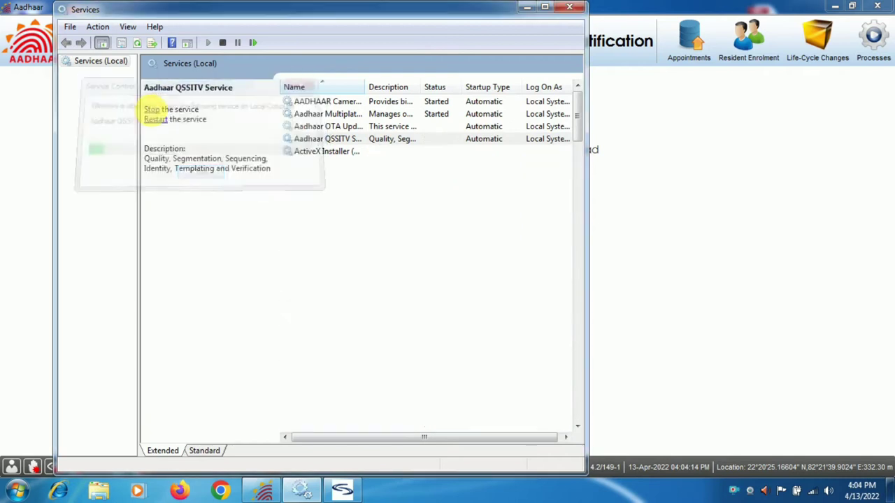
left_click(529, 7)
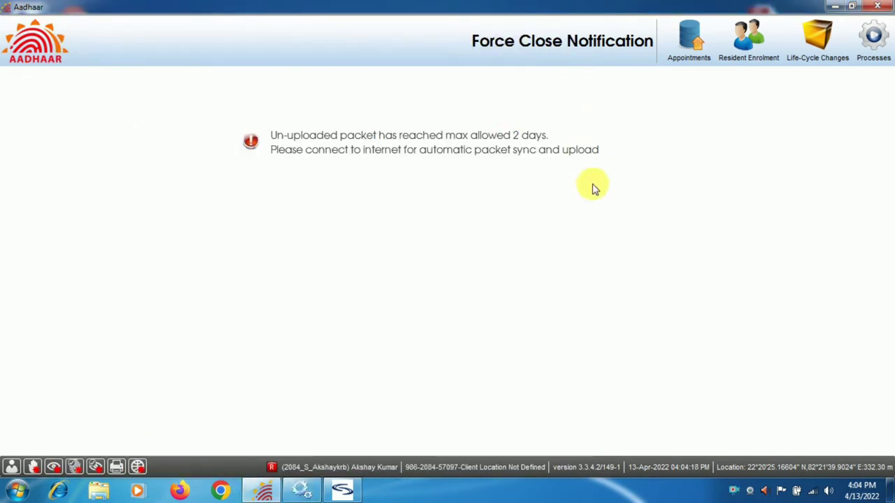
Step: Switch to Windows Explorer and open the folder C:\UID Authority of India\Aadhaar Enrolment Client\data
key("super+e")
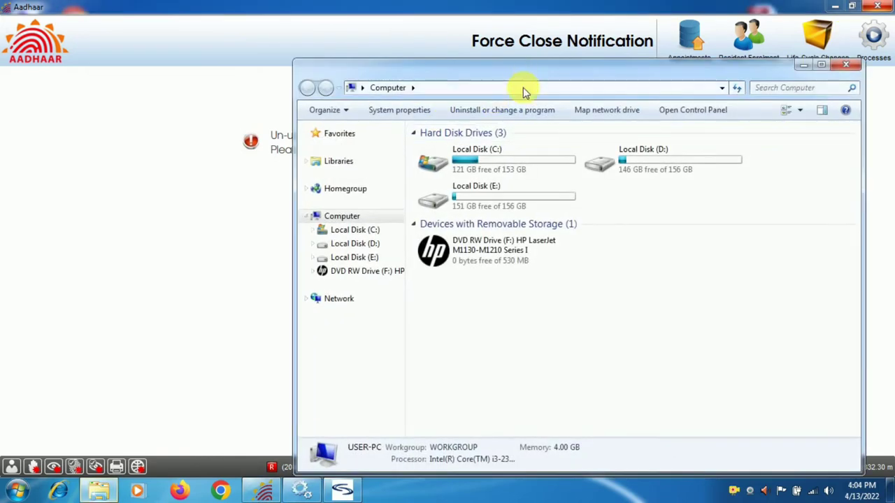
left_click_drag(519, 62, 519, 4)
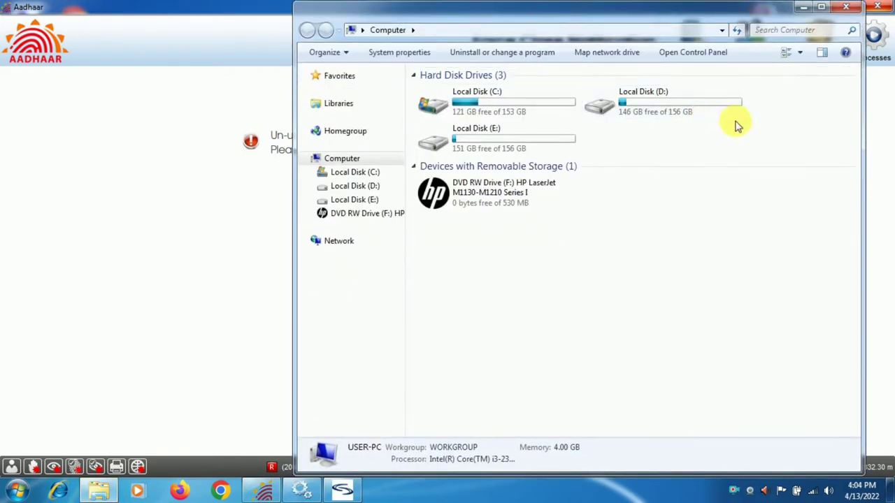
left_click(519, 113)
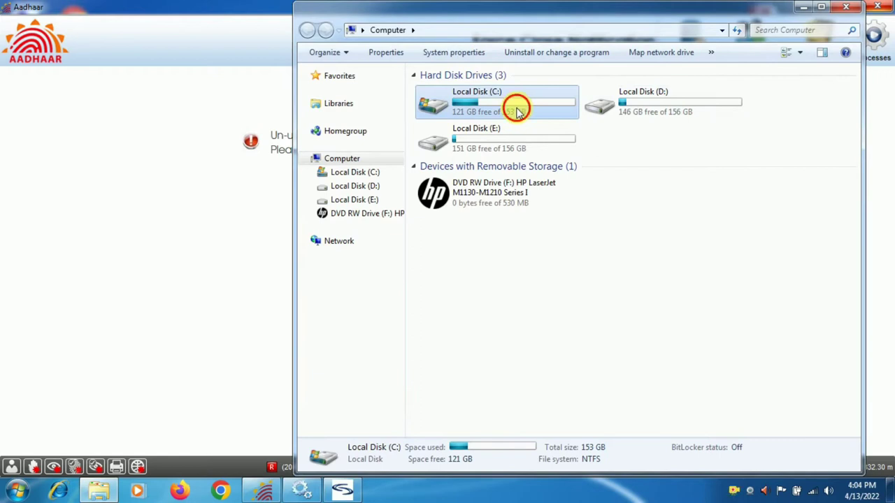
double_click(518, 113)
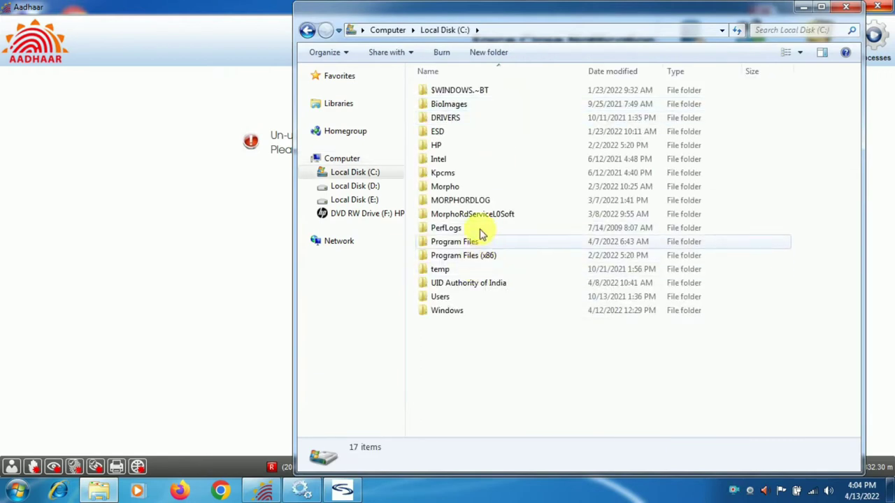
left_click(493, 287)
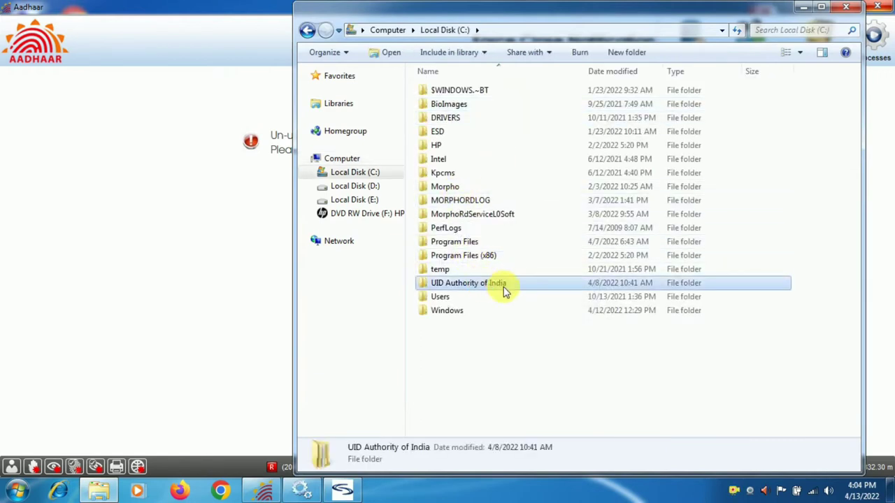
double_click(502, 287)
double_click(474, 90)
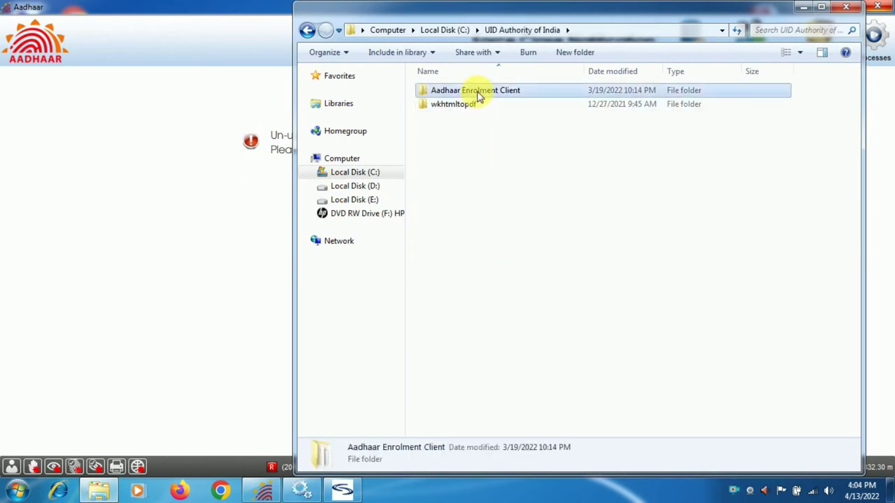
double_click(439, 131)
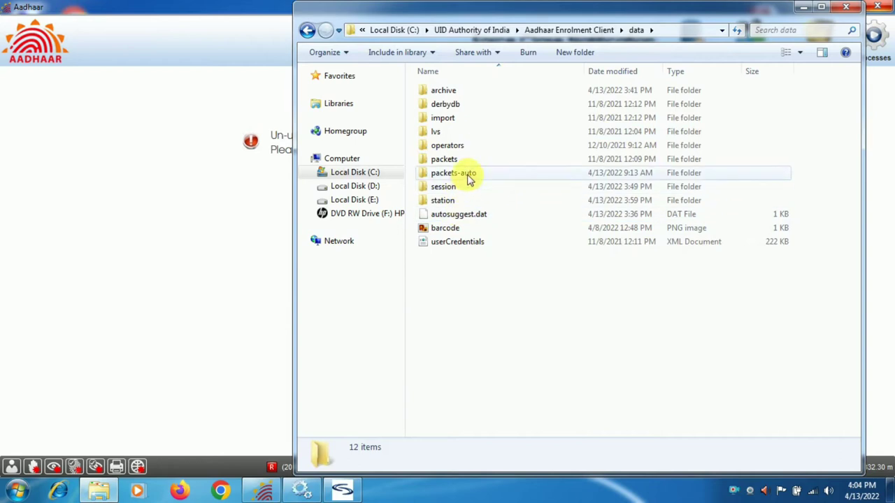
Step: Copy the packets-auto folder's name for reuse and rename the folder as packets-auto.old
left_click(467, 175)
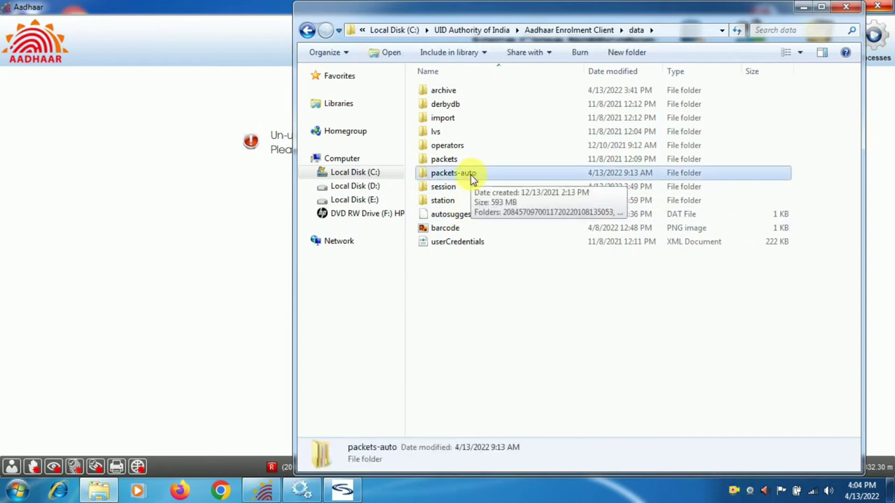
right_click(453, 176)
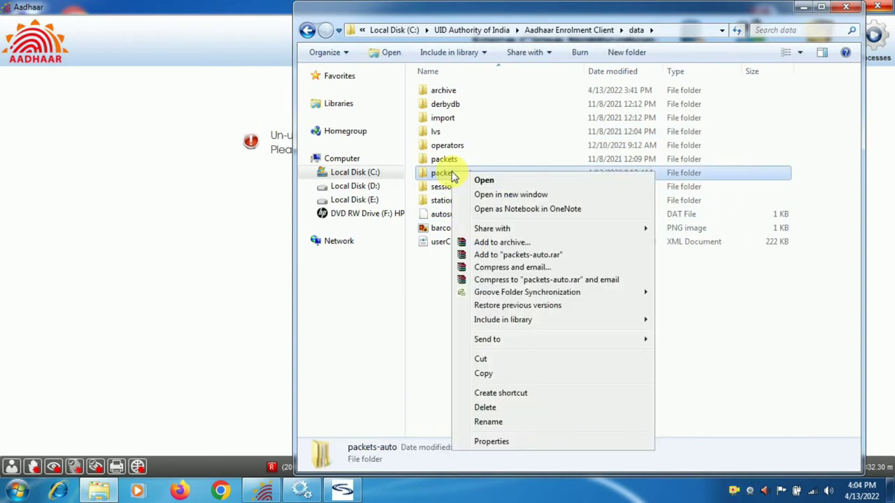
left_click(487, 422)
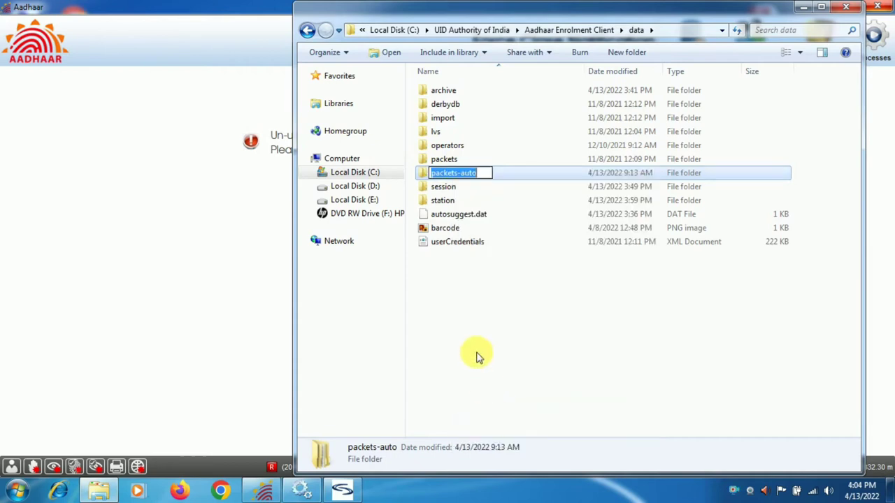
right_click(473, 174)
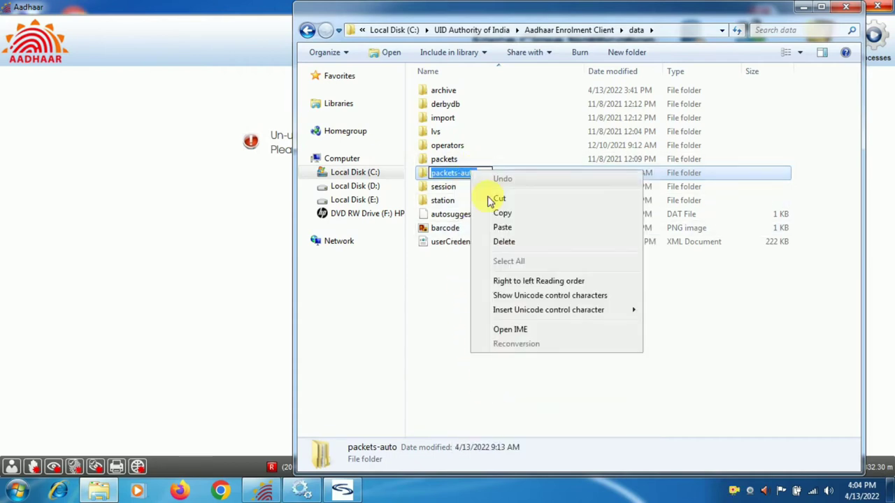
left_click(503, 213)
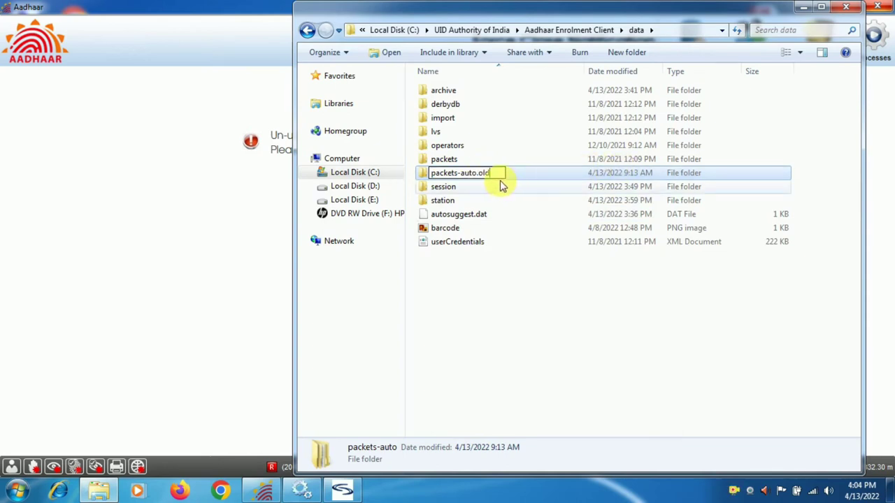
left_click(531, 327)
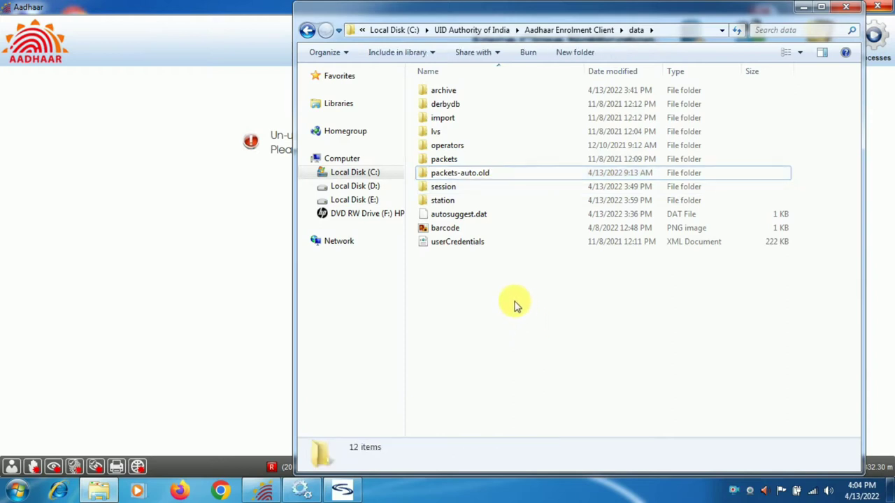
Step: Create a new folder in the data folder and name it packets-auto using the copied name
right_click(515, 305)
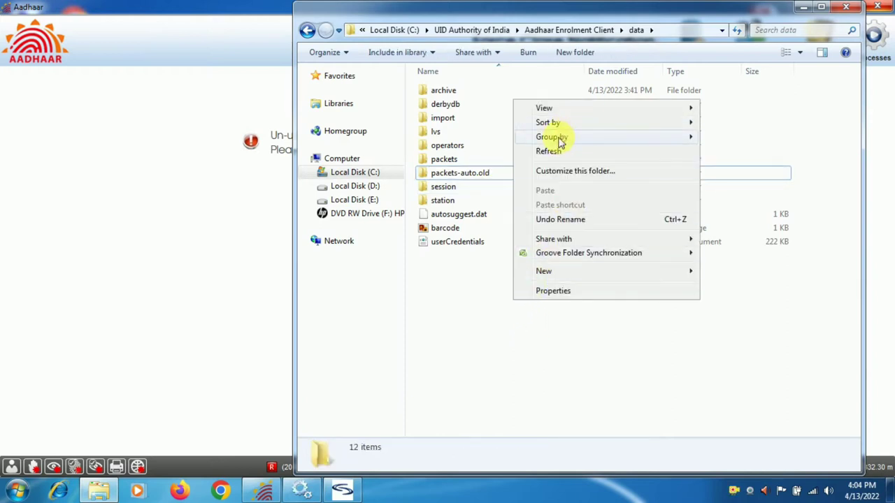
mouse_move(675, 270)
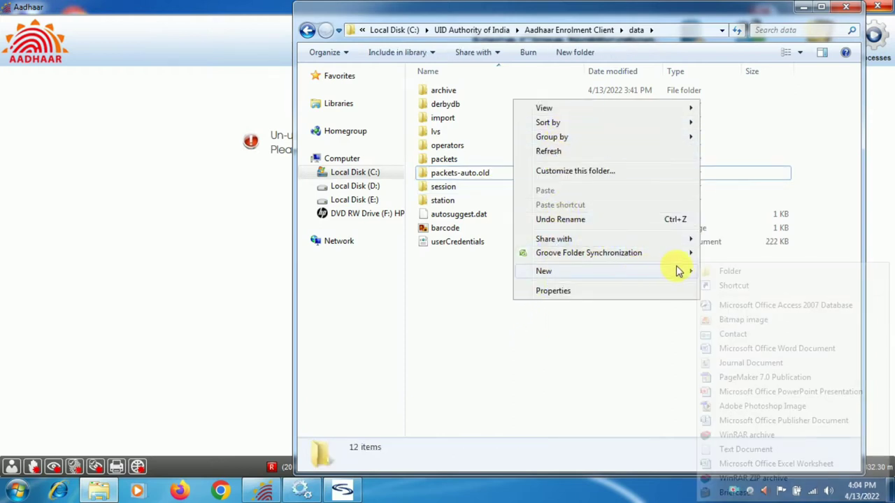
left_click(731, 273)
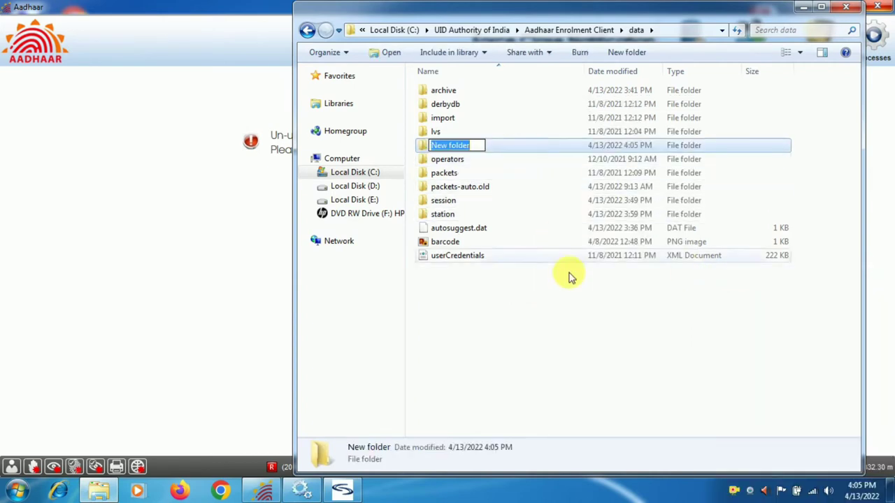
right_click(476, 144)
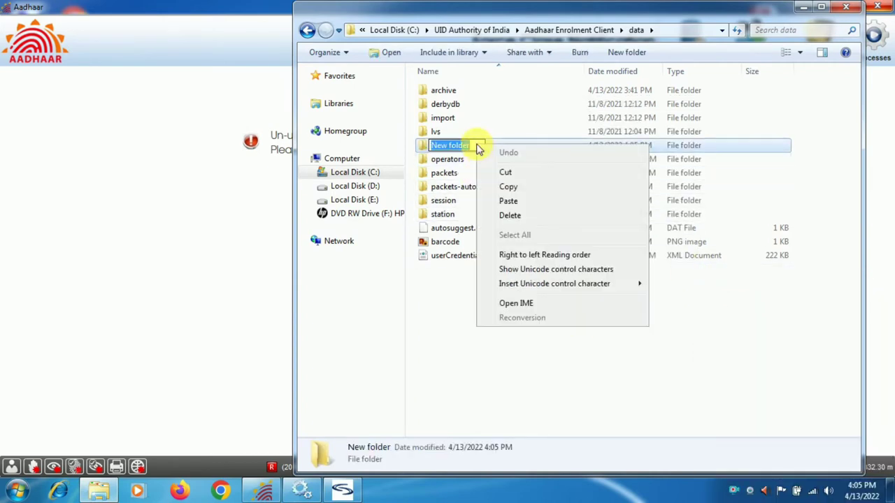
left_click(509, 200)
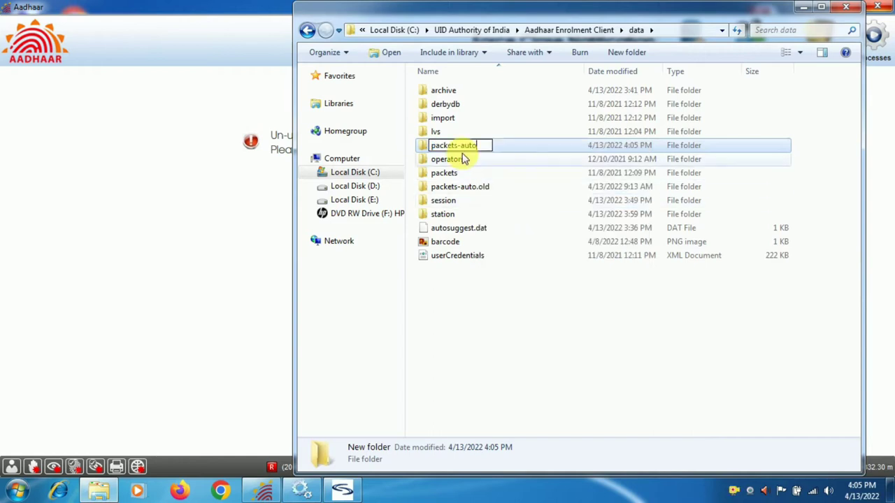
left_click(524, 311)
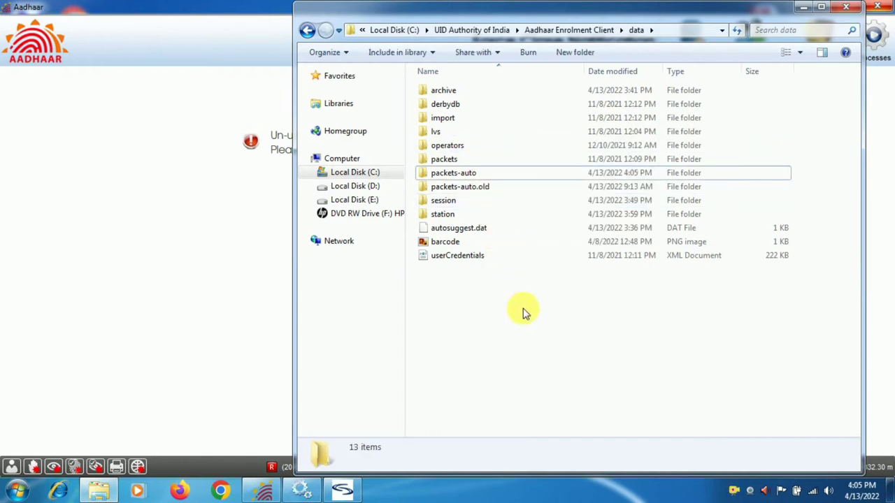
Step: Open packets-auto.old and copy all its packet folders except the first six
left_click(475, 186)
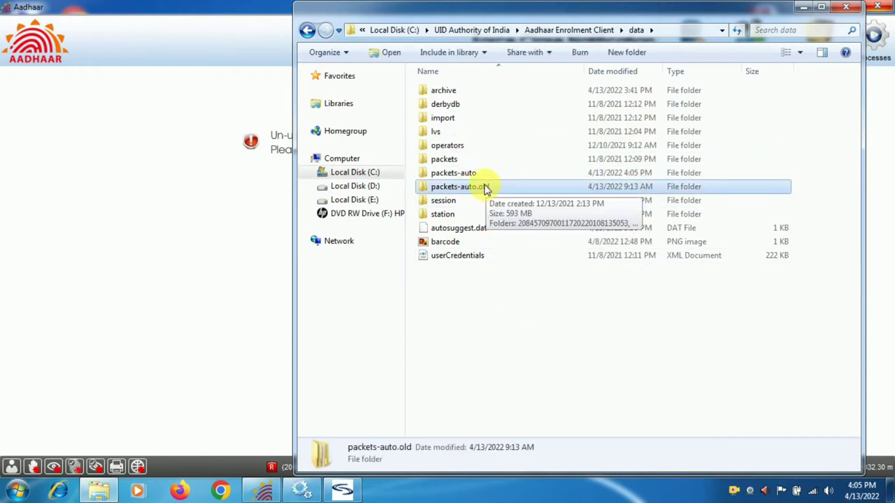
double_click(484, 189)
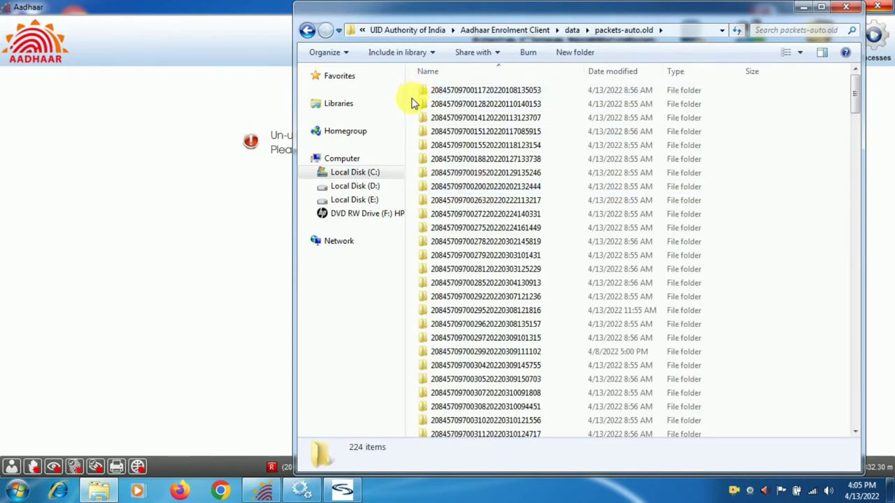
scroll(417, 125, "down", 20)
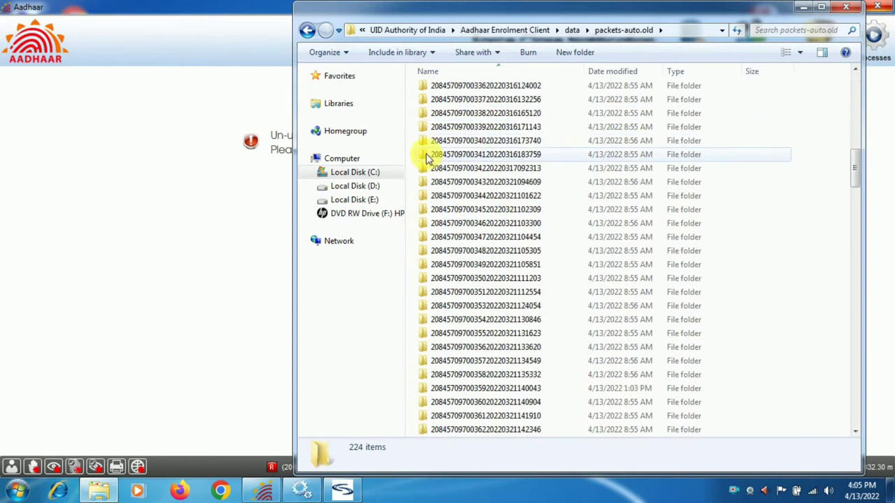
scroll(434, 173, "down", 19)
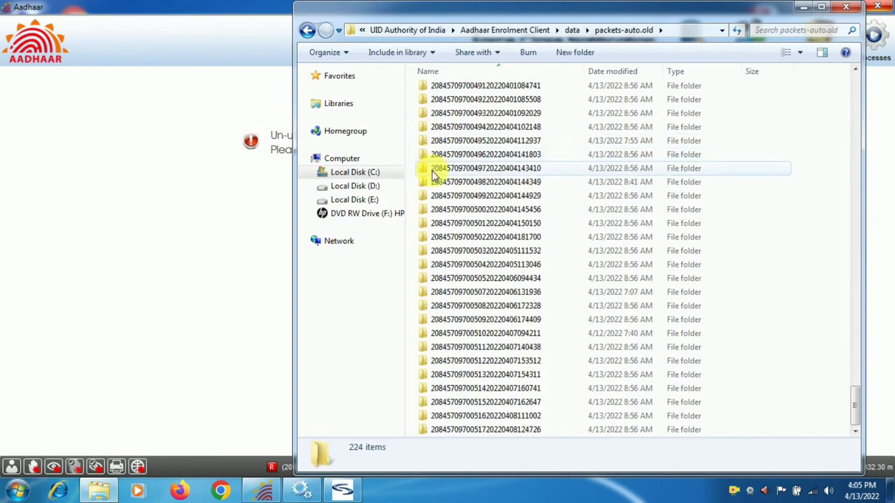
left_click_drag(415, 431, 734, 180)
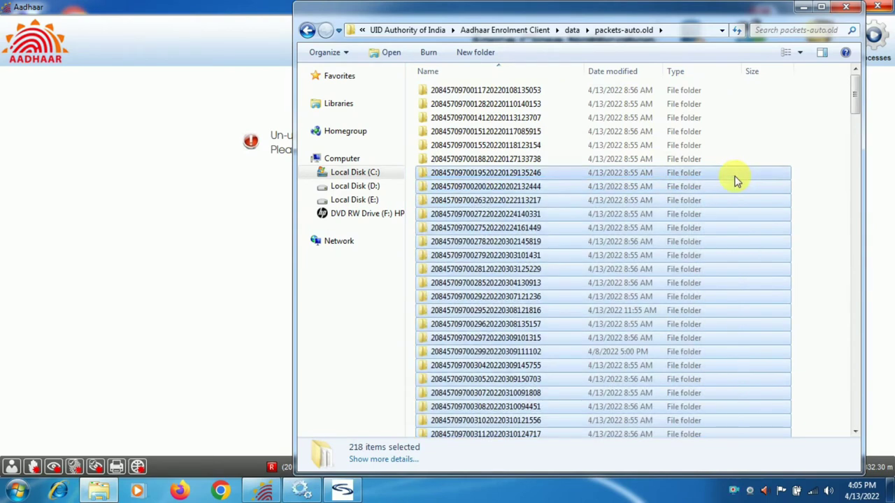
right_click(618, 211)
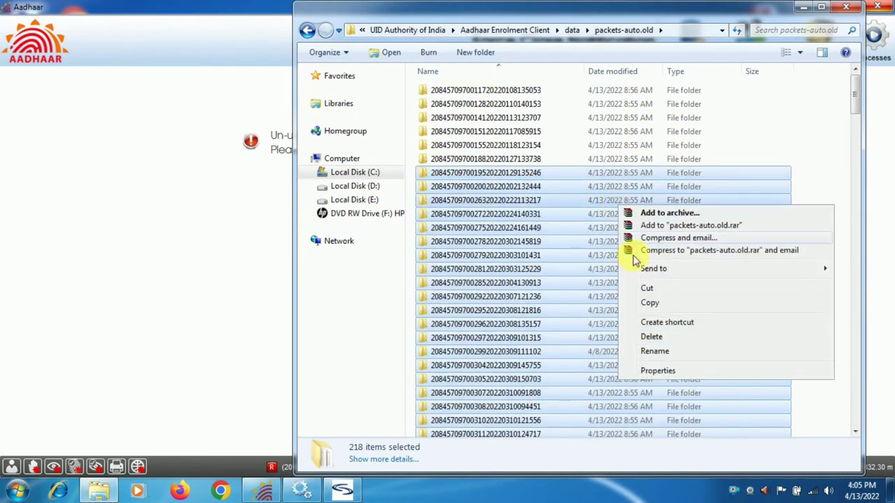
left_click(649, 302)
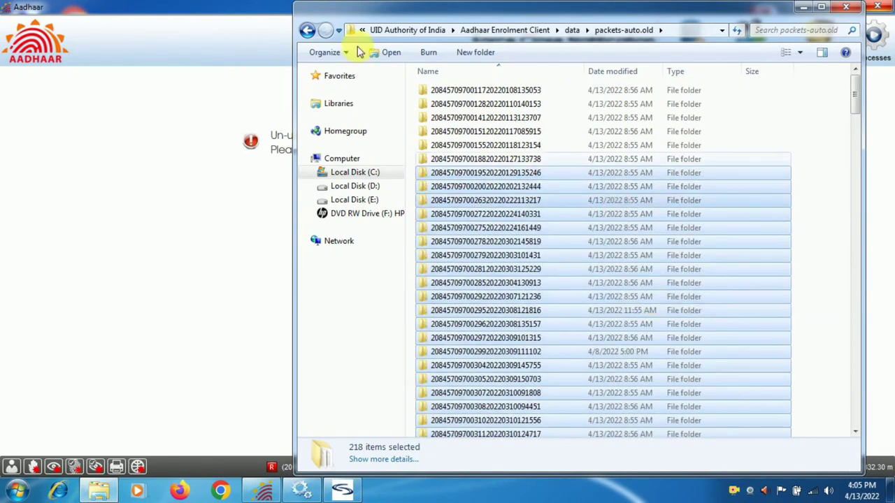
Step: Paste the copied packet folders into the new packets-auto folder, then return to the data folder
left_click(307, 32)
left_click(465, 174)
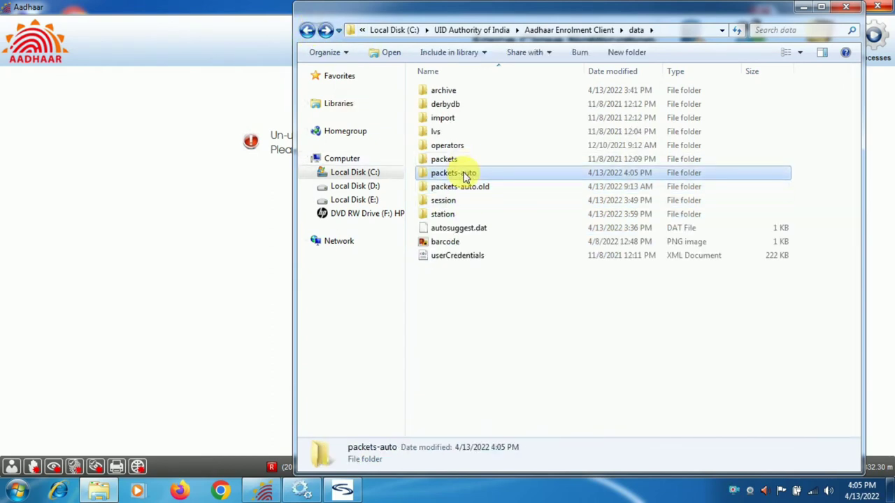
double_click(464, 175)
right_click(503, 163)
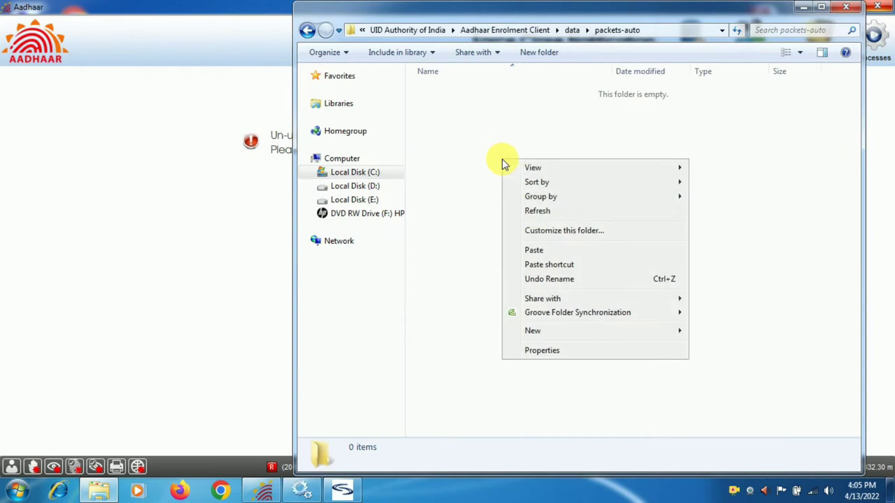
left_click(548, 253)
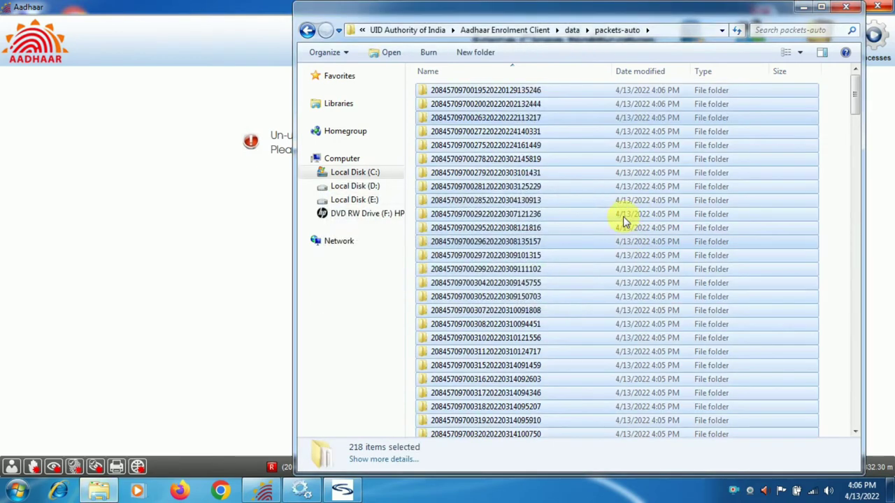
left_click(308, 31)
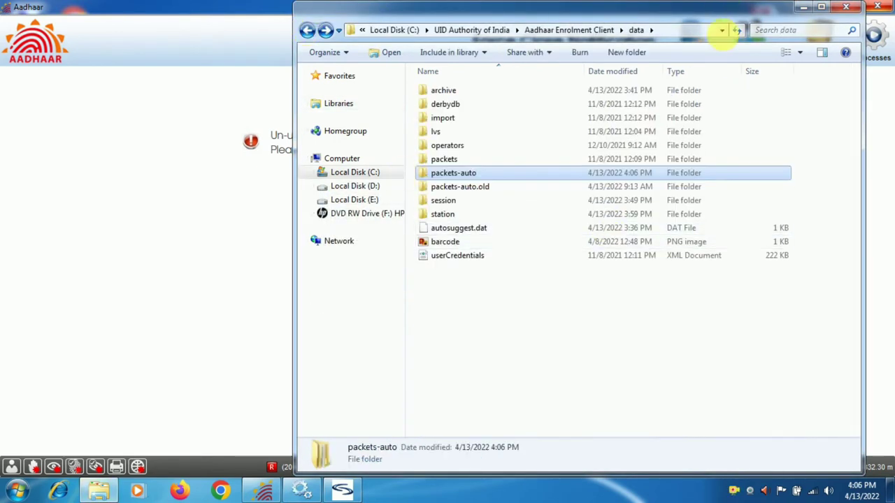
Step: Minimize the Explorer window and try to open View Enrollment Details in the Aadhaar client
left_click(796, 9)
left_click(866, 54)
left_click(845, 78)
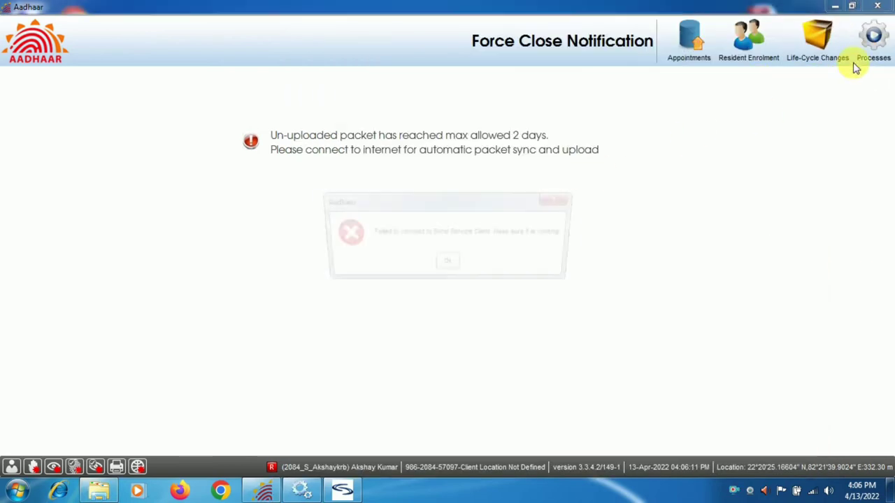
left_click(564, 197)
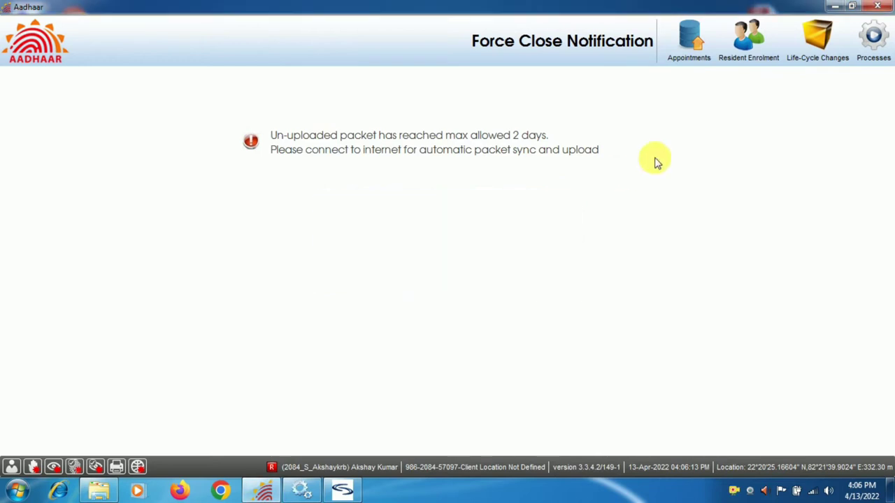
Step: Switch to the Services window and start the Aadhaar OTA Update Client and the Aadhaar QSSITV Service
left_click(301, 491)
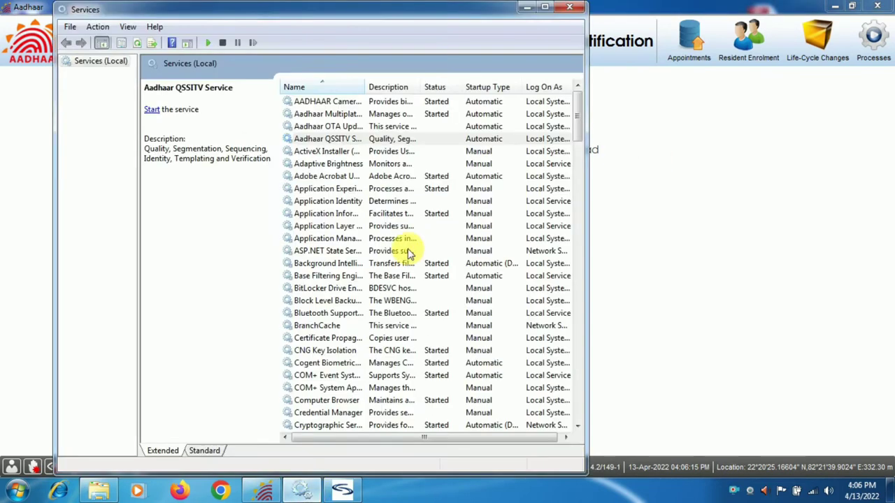
left_click(328, 126)
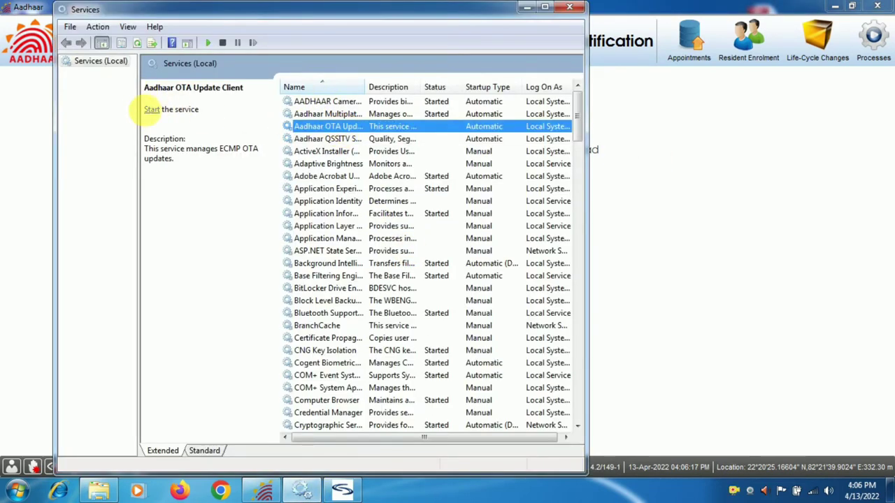
left_click(154, 112)
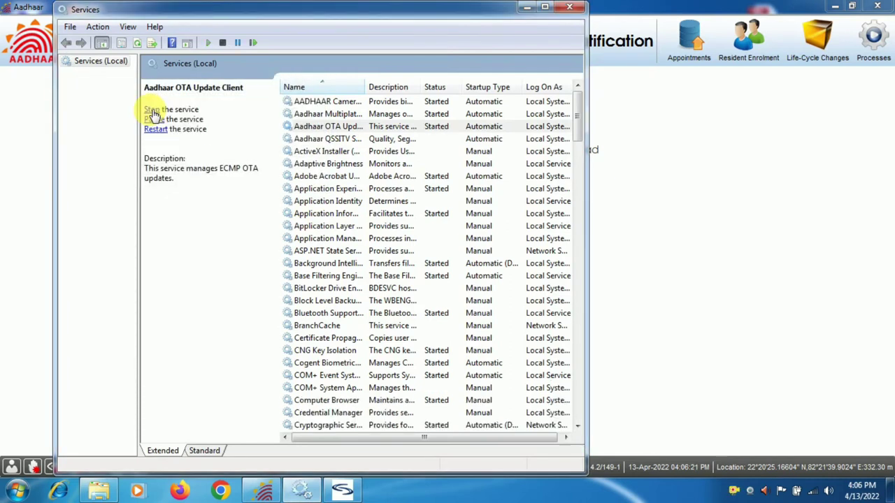
left_click(308, 139)
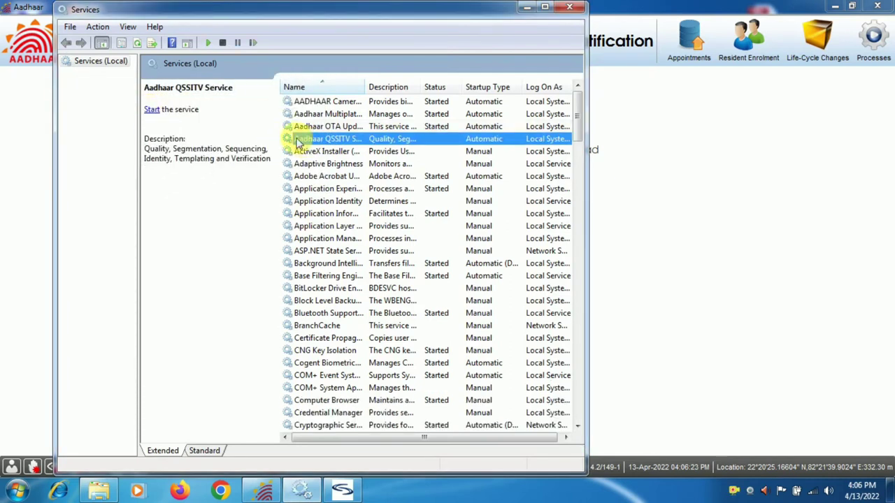
left_click(151, 109)
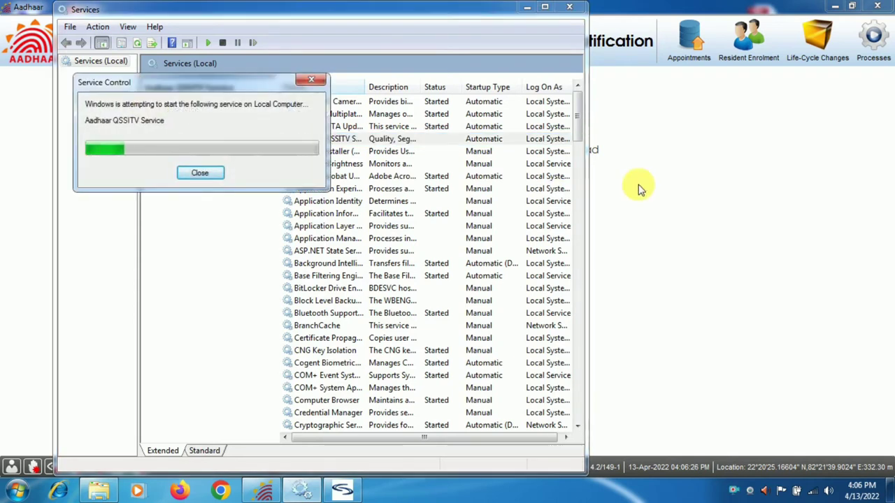
Step: Switch to the Aadhaar client, open View Enrollment Details and reload the packet status summary
left_click(718, 170)
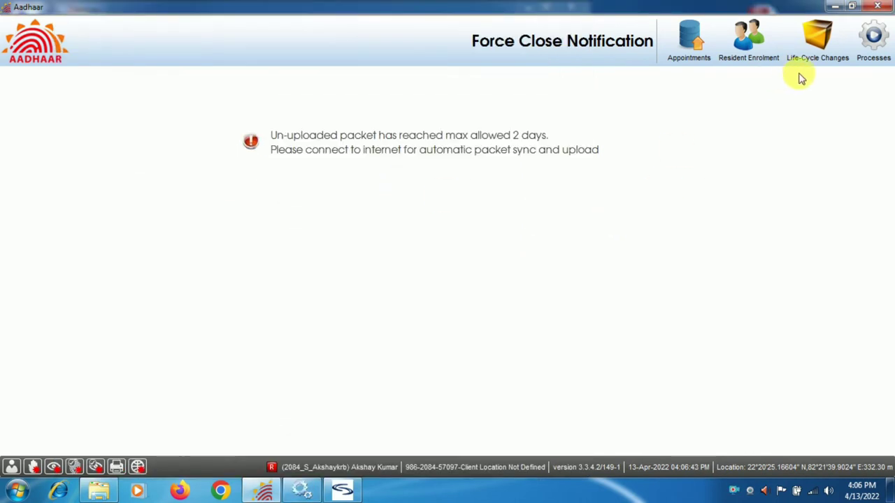
left_click(879, 61)
left_click(851, 77)
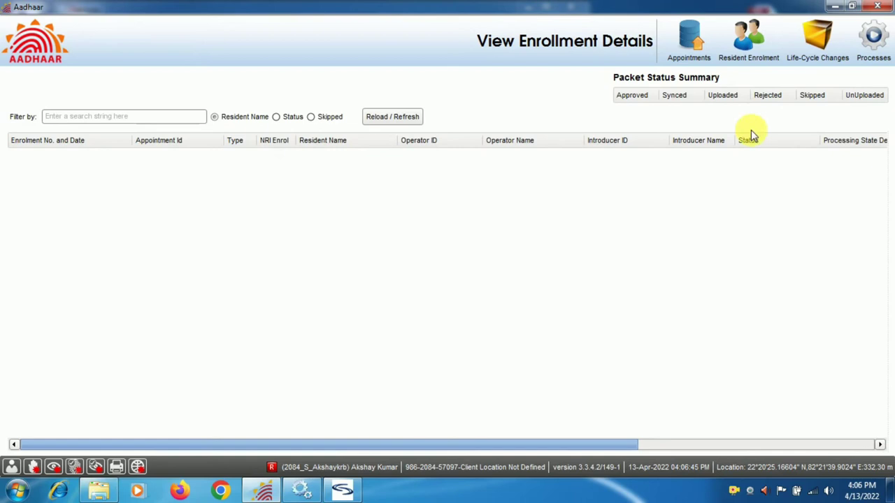
left_click(397, 120)
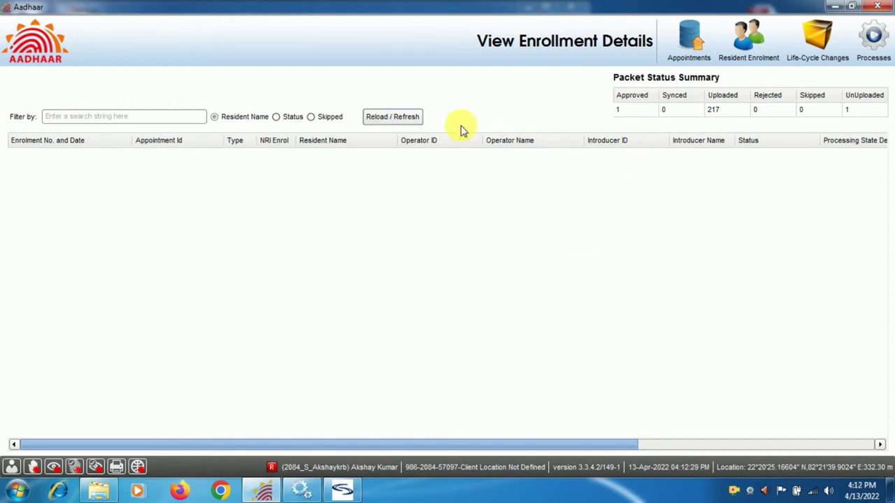
left_click(406, 118)
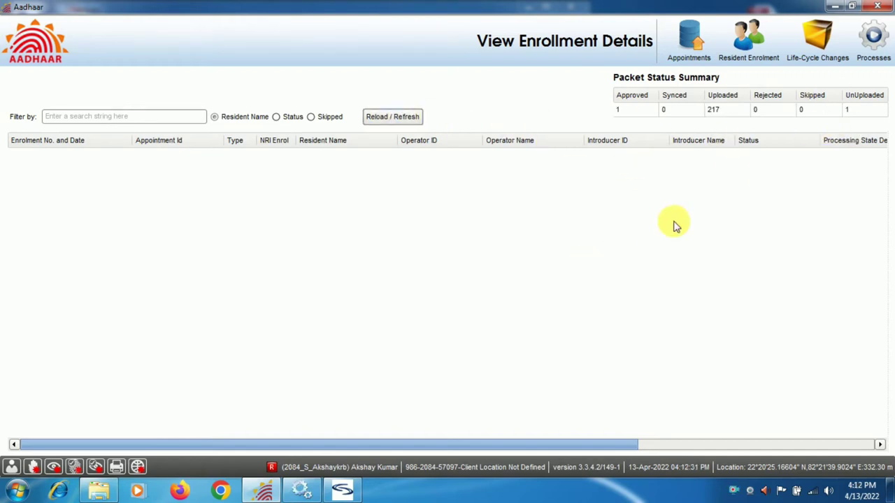
Step: Switch to Windows Explorer, open the packets-auto folder and delete all its packet folders
left_click(98, 490)
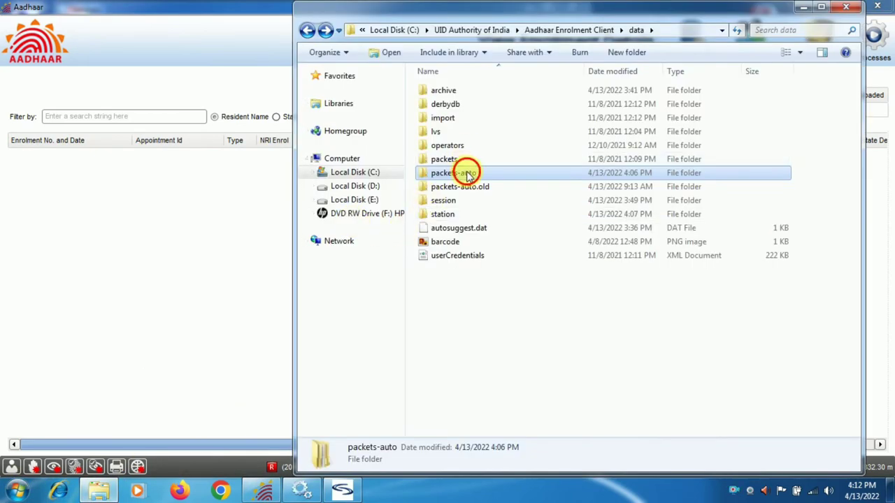
double_click(467, 174)
left_click(490, 118)
left_click_drag(413, 89, 649, 497)
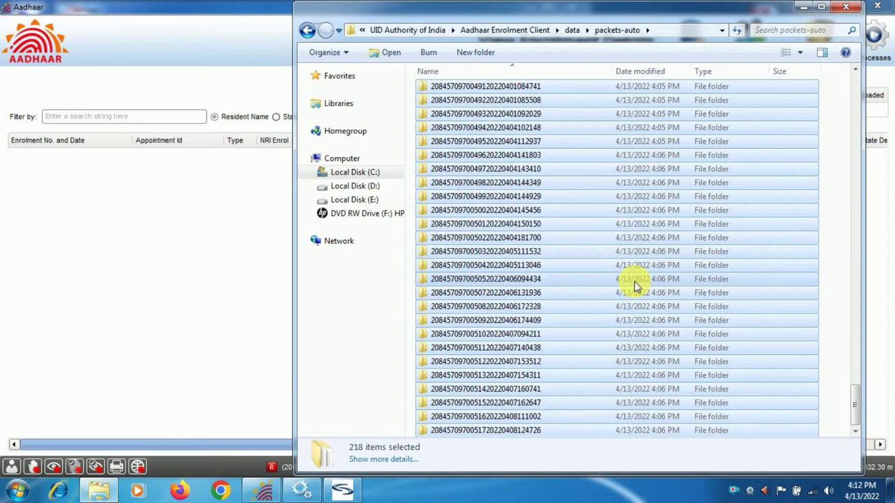
key("shift+Delete")
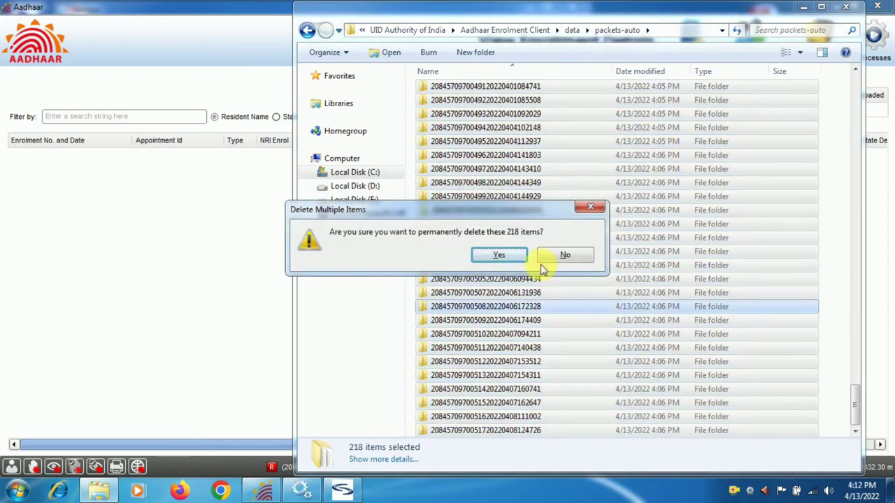
left_click(587, 207)
right_click(513, 144)
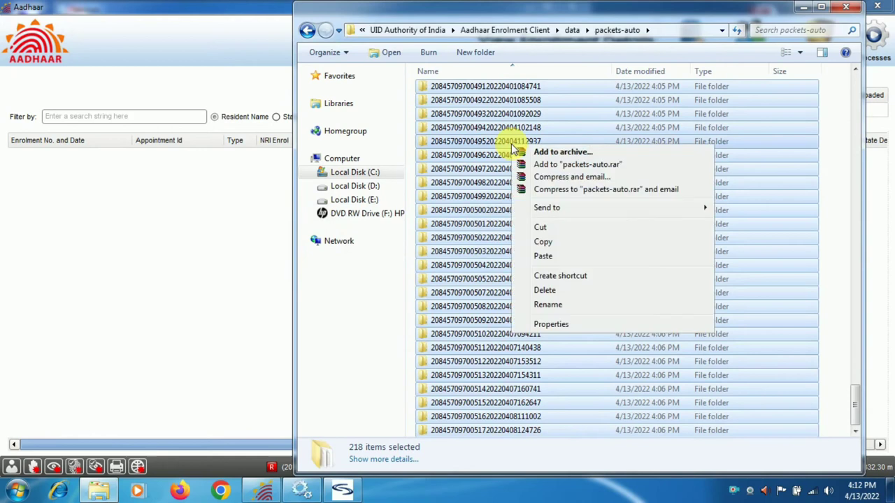
left_click(558, 292)
left_click(503, 254)
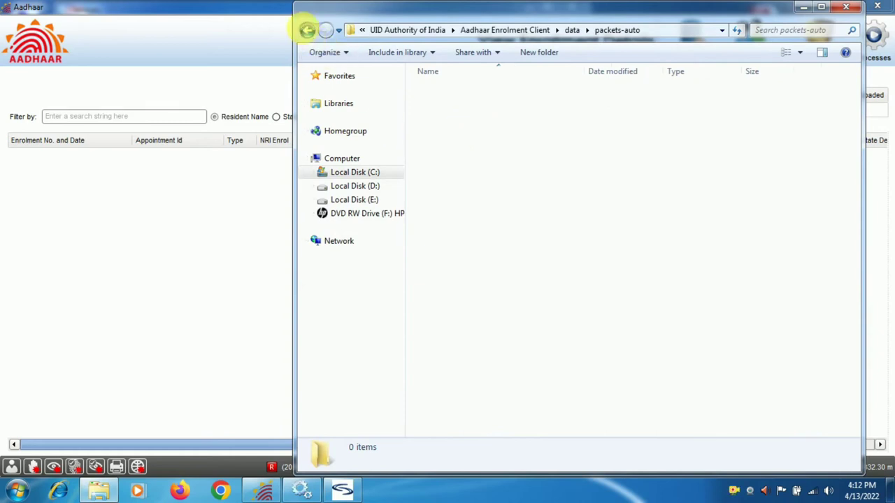
Step: Open packets-auto.old and copy a block of 131 packet folders from the middle of the list
left_click(306, 30)
left_click(467, 193)
double_click(477, 191)
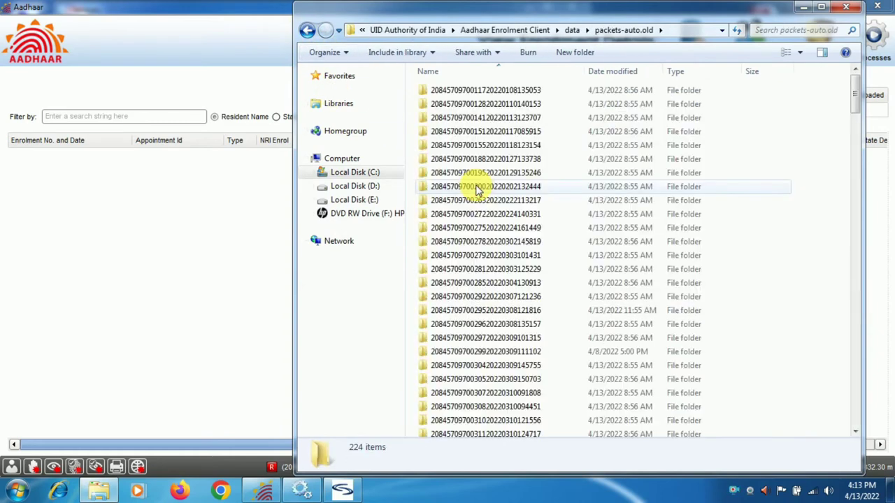
scroll(461, 195, "down", 5)
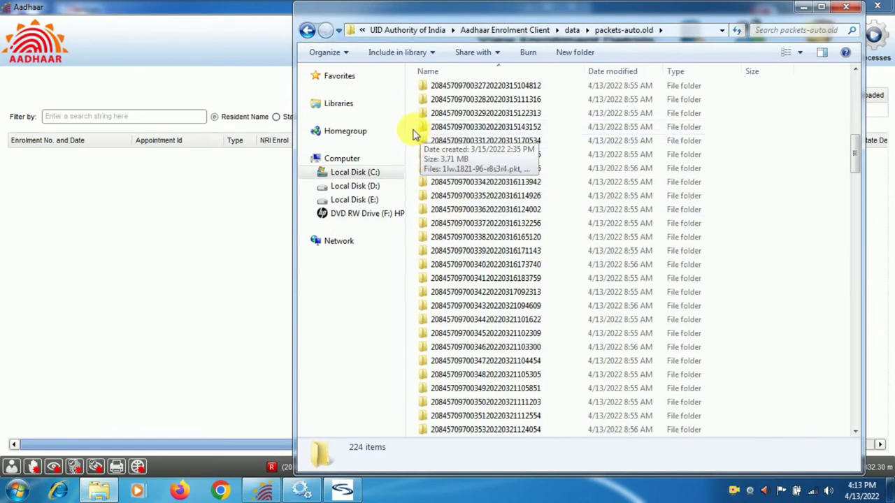
left_click_drag(409, 138, 723, 412)
right_click(570, 175)
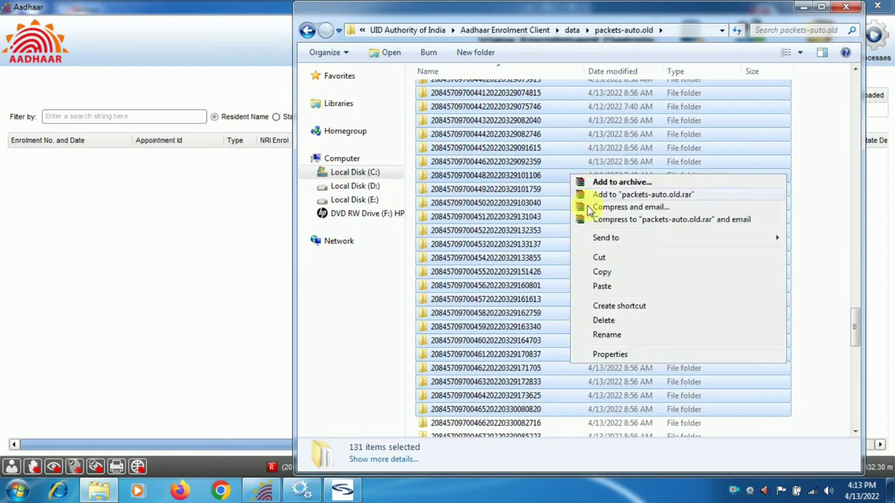
left_click(605, 272)
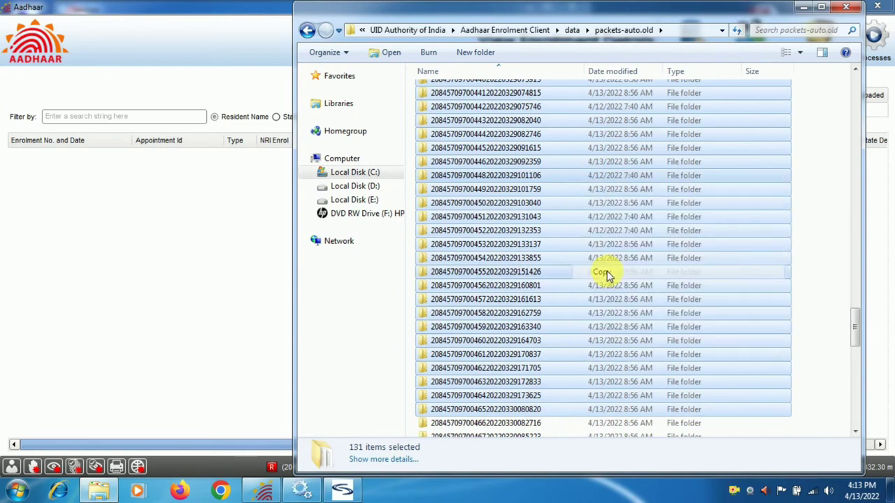
Step: Return to the data folder and open the emptied packets-auto folder
left_click(305, 29)
double_click(479, 175)
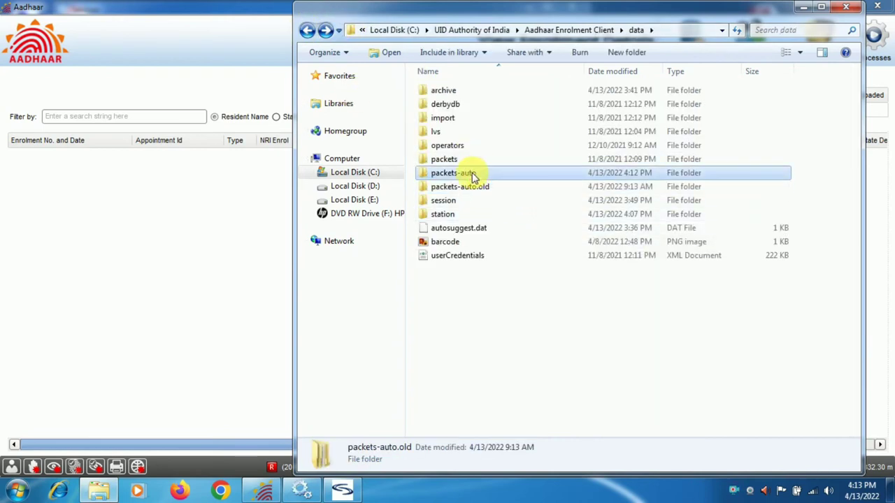
right_click(488, 159)
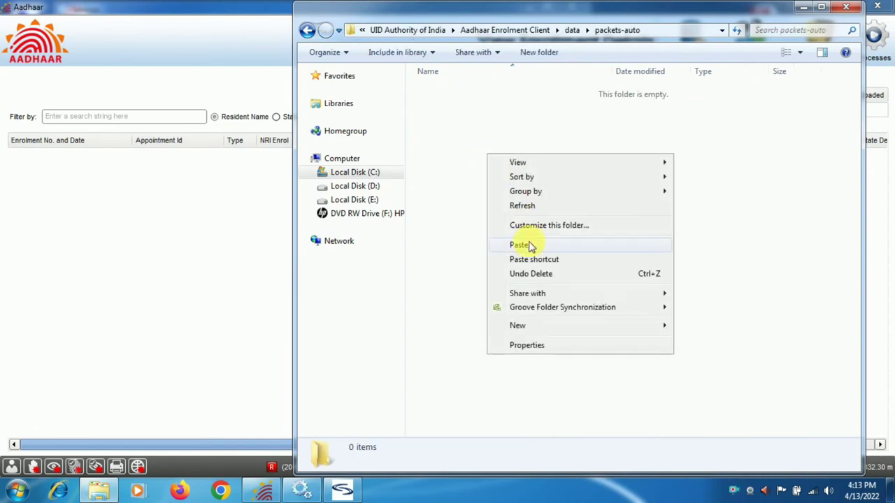
left_click(459, 134)
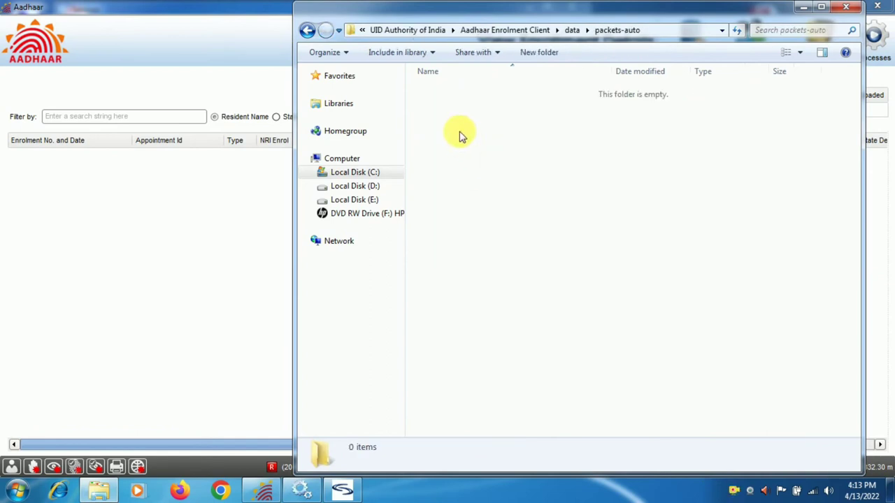
Step: Switch to the Services window and stop the Aadhaar OTA Update Client and the Aadhaar QSSITV Service
left_click(305, 493)
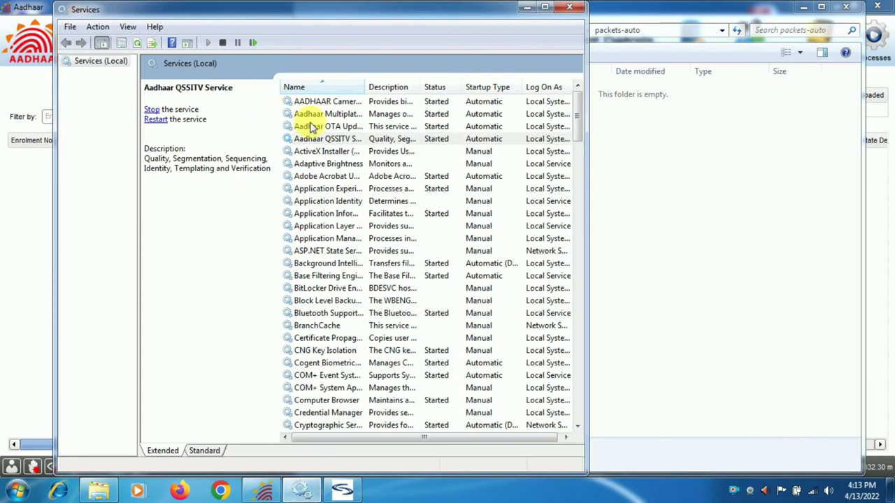
left_click(328, 126)
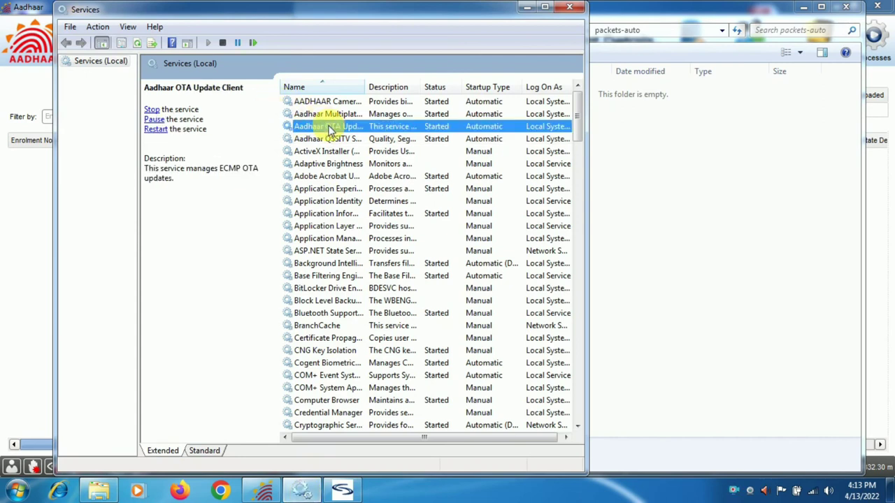
left_click(151, 109)
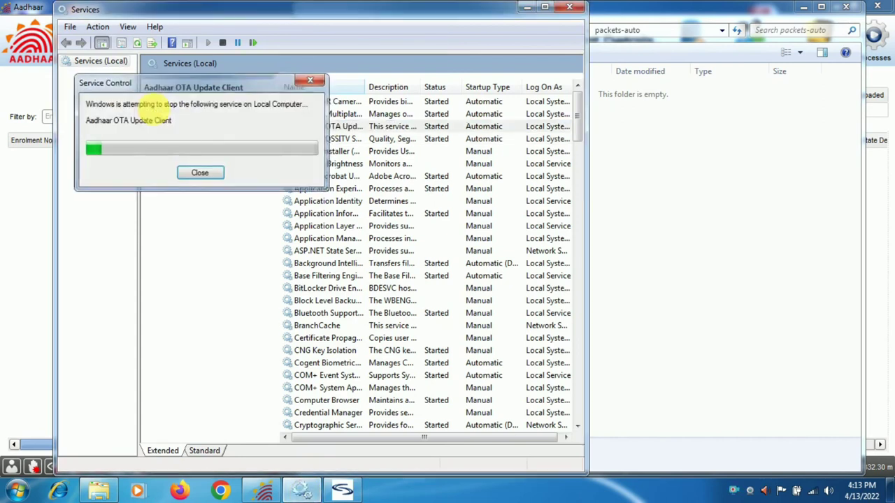
left_click(334, 139)
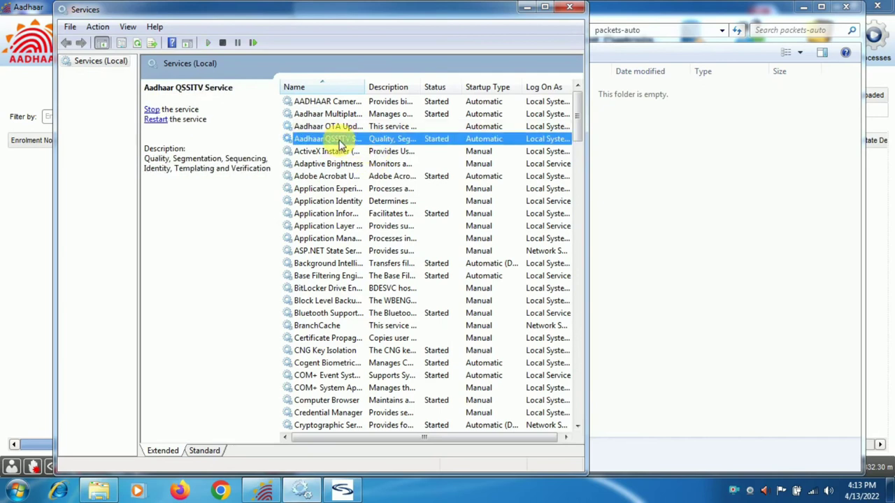
left_click(152, 109)
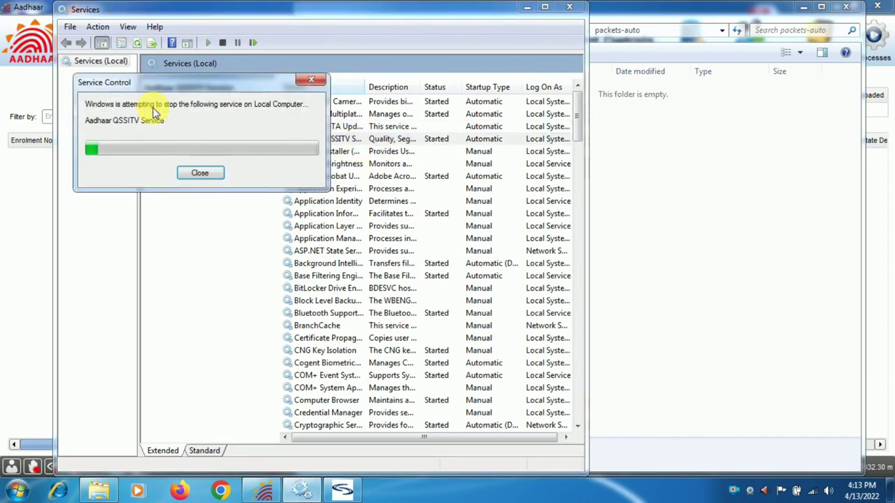
Step: Switch to Windows Explorer, paste the 131 copied packet folders into packets-auto and return to the data folder
left_click(678, 171)
right_click(567, 172)
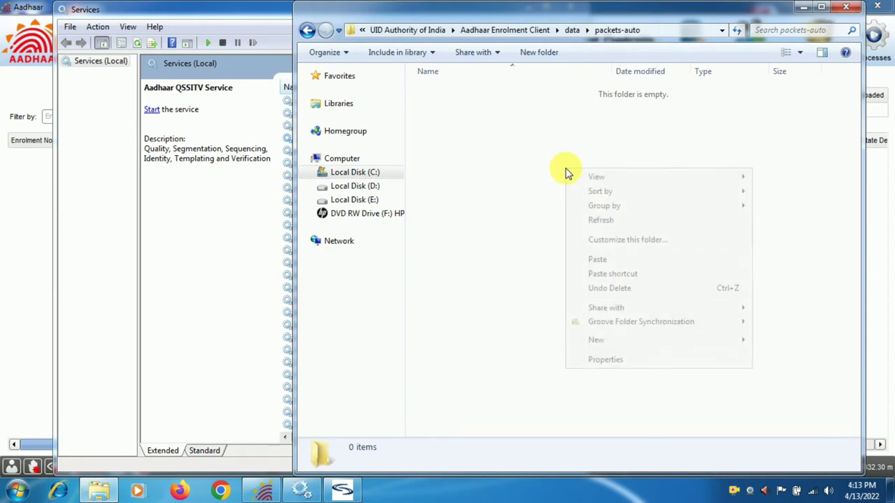
left_click(606, 261)
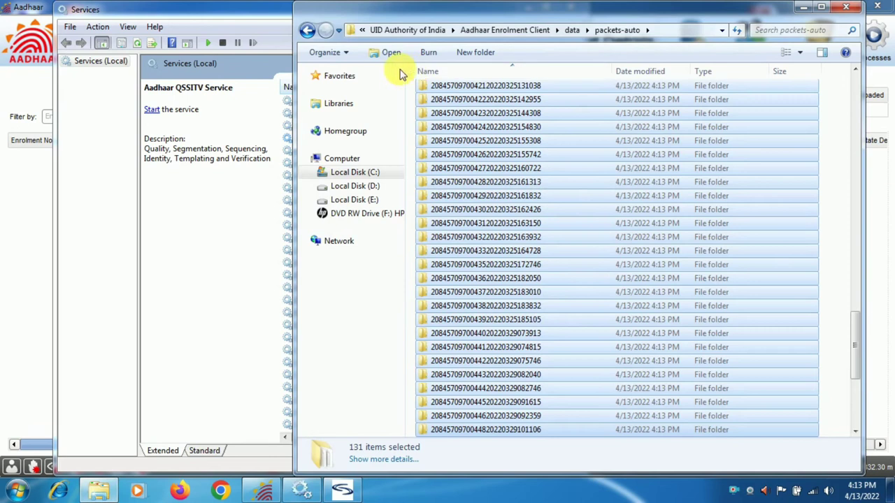
left_click(307, 30)
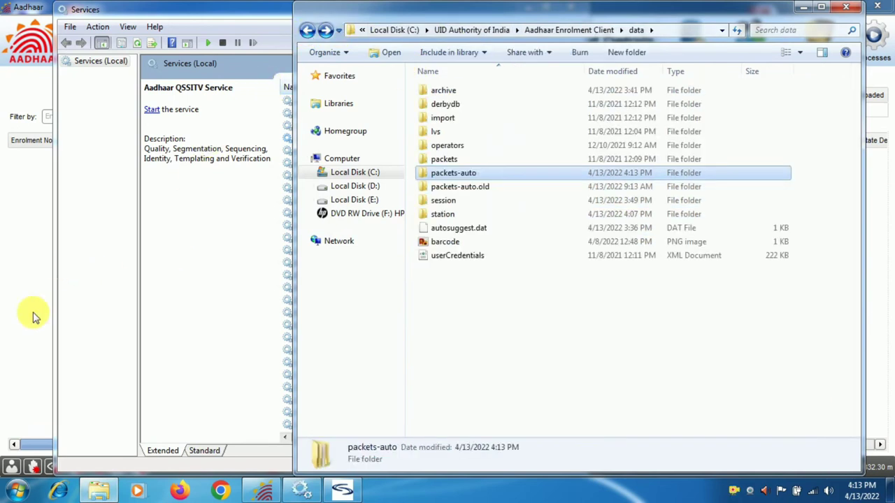
Step: Switch to the Aadhaar client and reload the enrolment details while the services are stopped
left_click(35, 317)
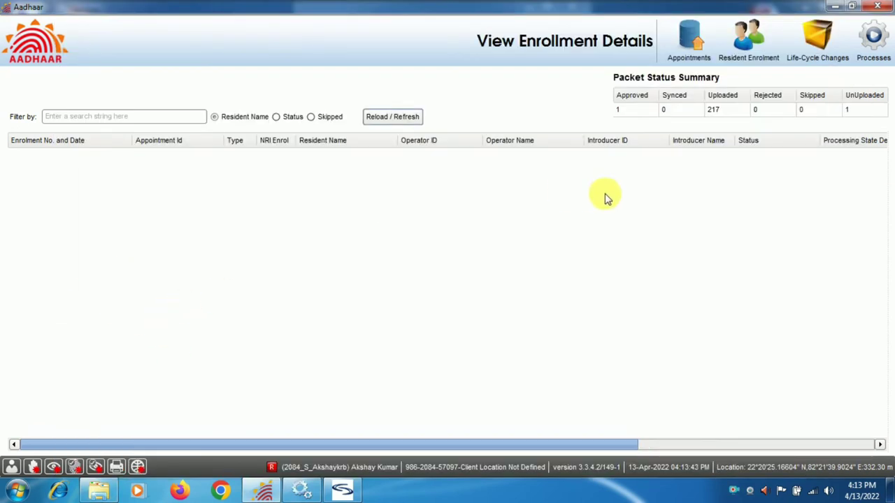
left_click(409, 119)
Step: Switch to the Services window and start the Aadhaar OTA Update Client and the Aadhaar QSSITV Service
left_click(301, 490)
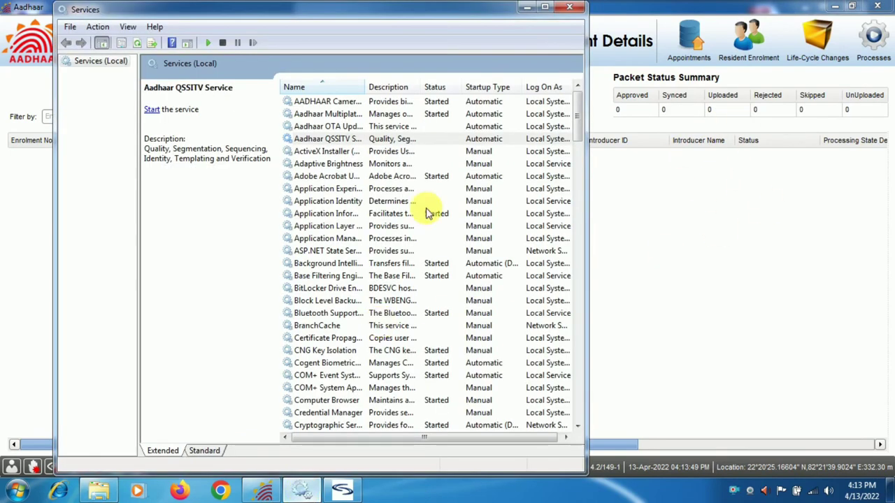
left_click(302, 126)
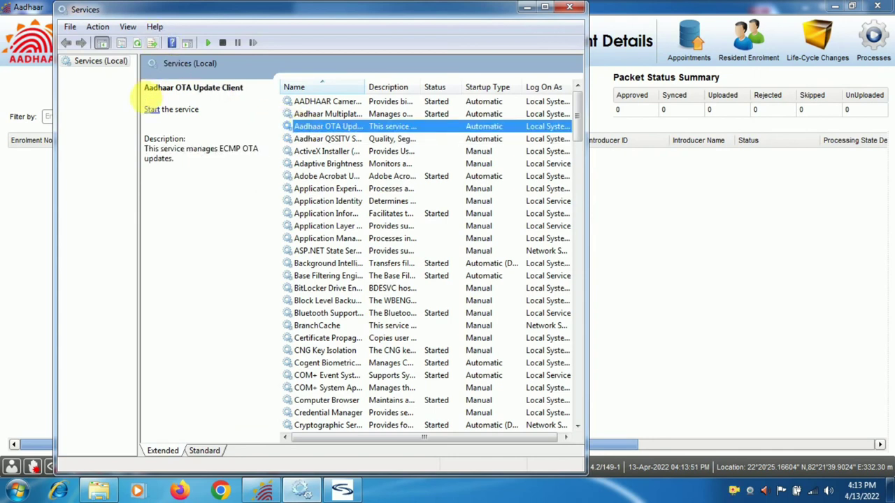
left_click(151, 110)
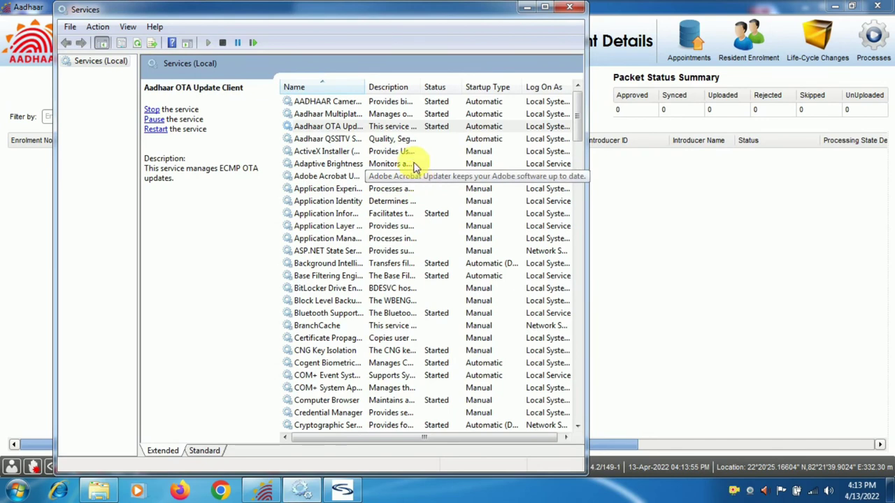
left_click(381, 138)
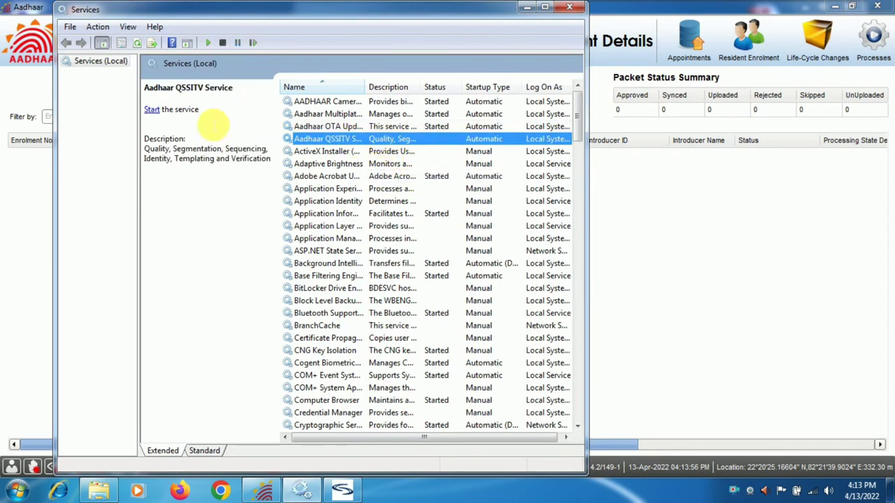
left_click(151, 110)
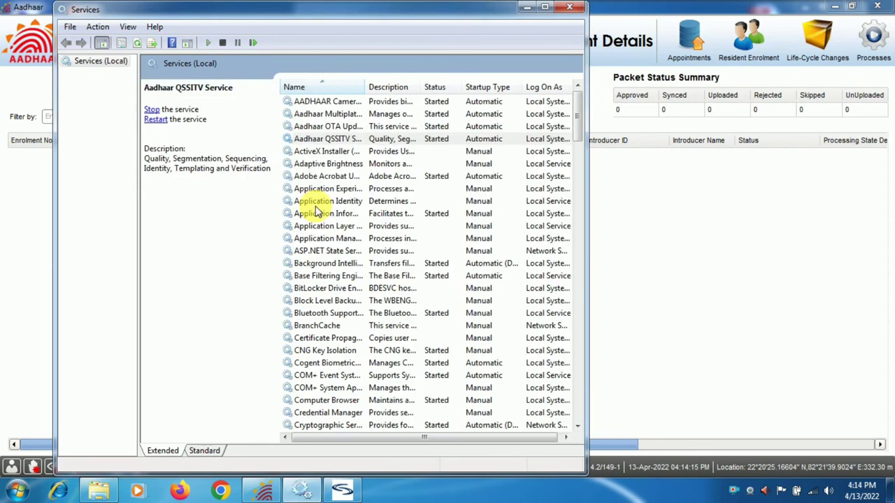
Step: Return to the Aadhaar client, reload the enrolment details with the services running and check the Packet Status Summary
left_click(702, 222)
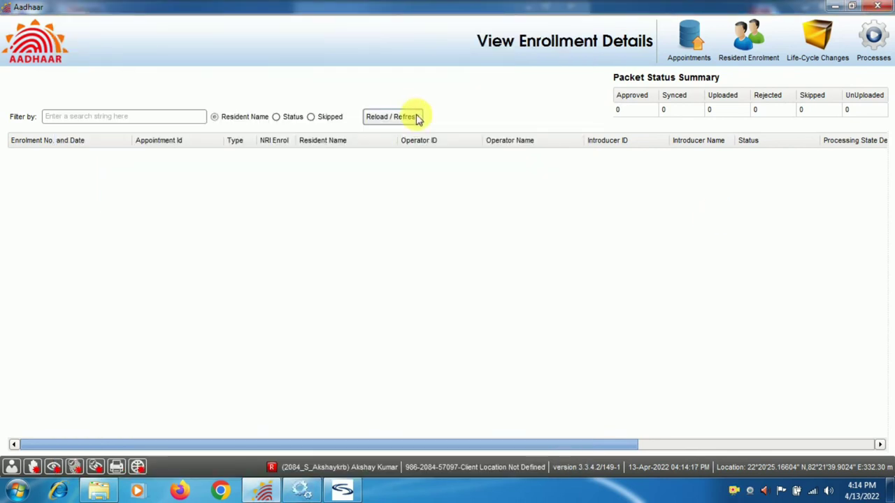
left_click(410, 118)
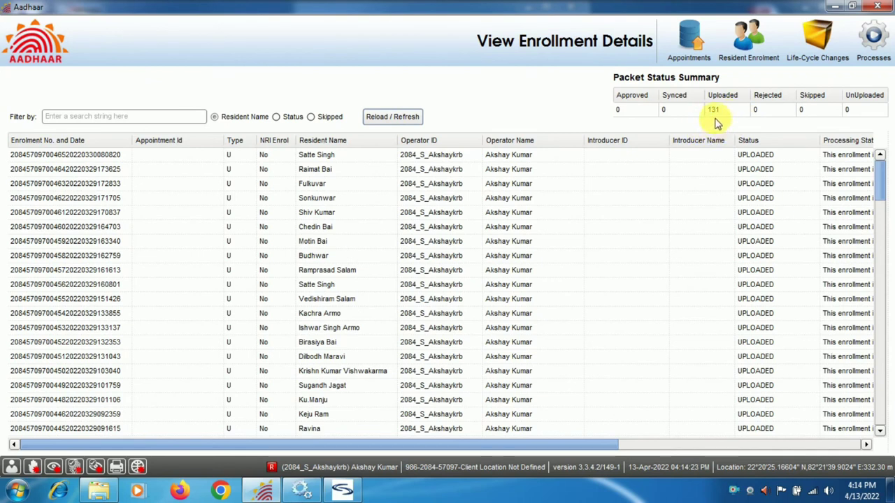
left_click(381, 114)
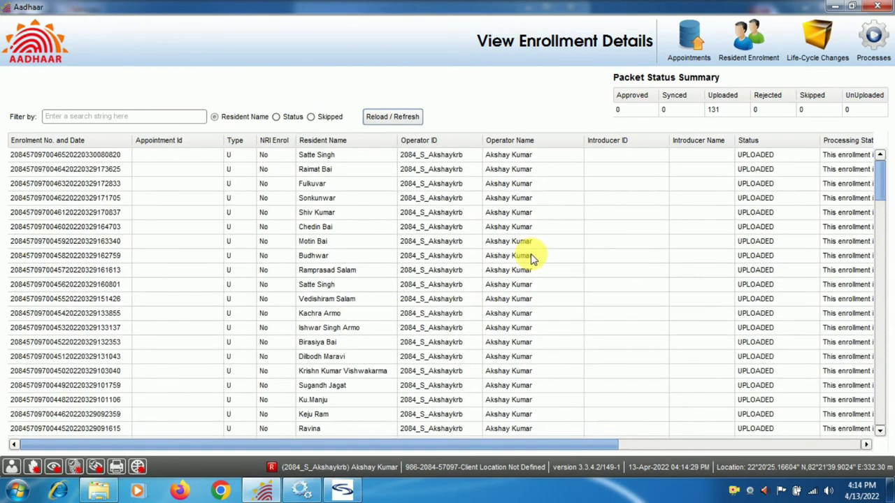
left_click(402, 117)
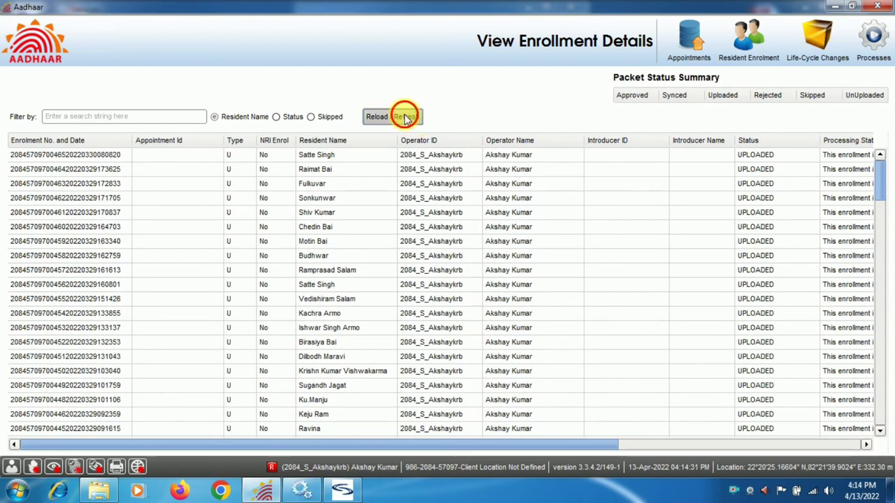
left_click(819, 43)
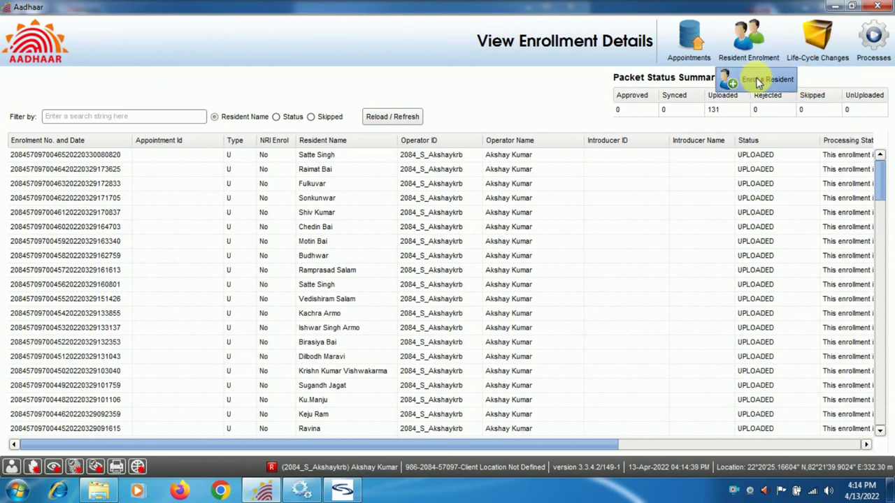
mouse_move(816, 42)
left_click(811, 106)
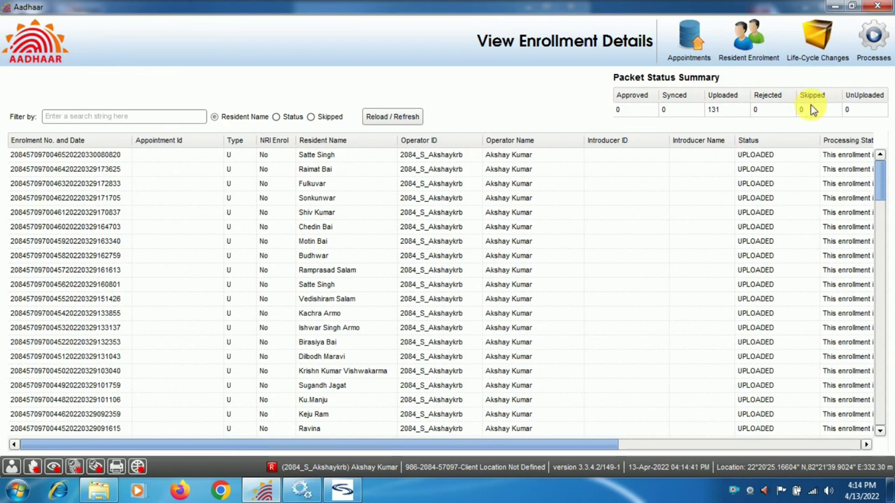
left_click(389, 116)
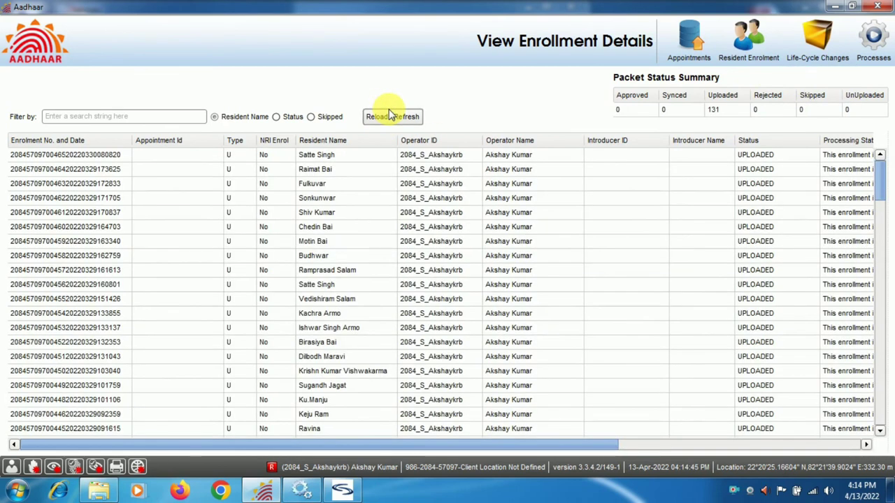
Step: Open the Online Update form from the life-cycle changes and decline cancelling the current enrolment
left_click(816, 106)
left_click(817, 39)
left_click(816, 127)
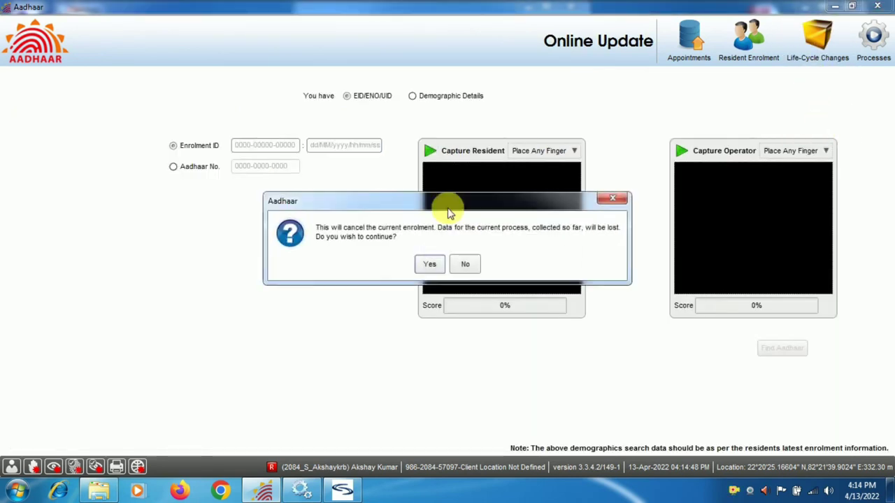
left_click(465, 263)
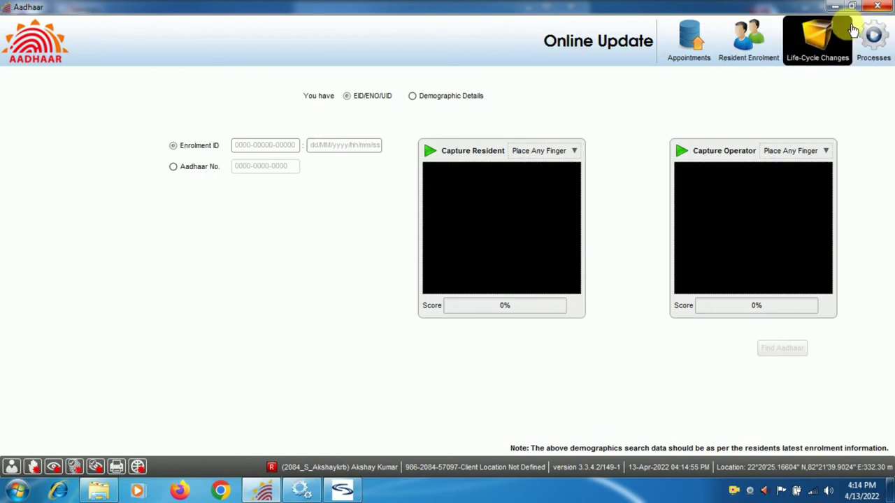
Step: Open the Offline Update form from the life-cycle changes, agreeing to cancel the current enrolment
left_click(816, 39)
left_click(812, 83)
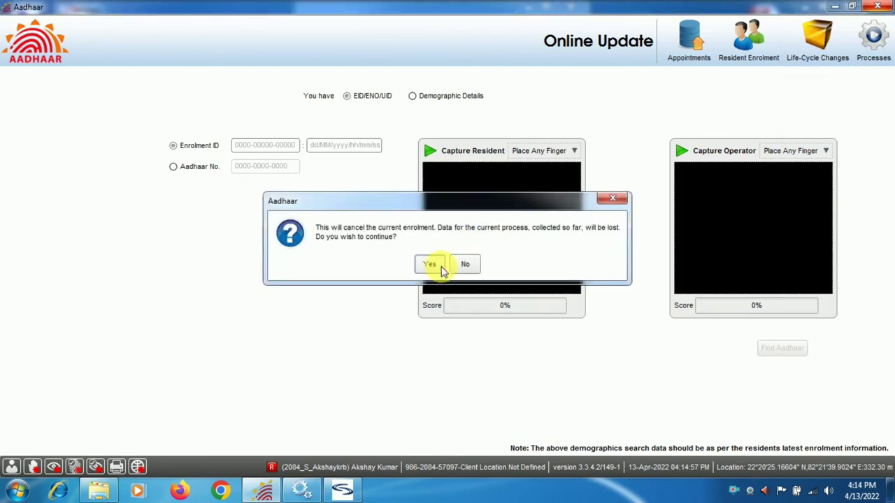
left_click(436, 267)
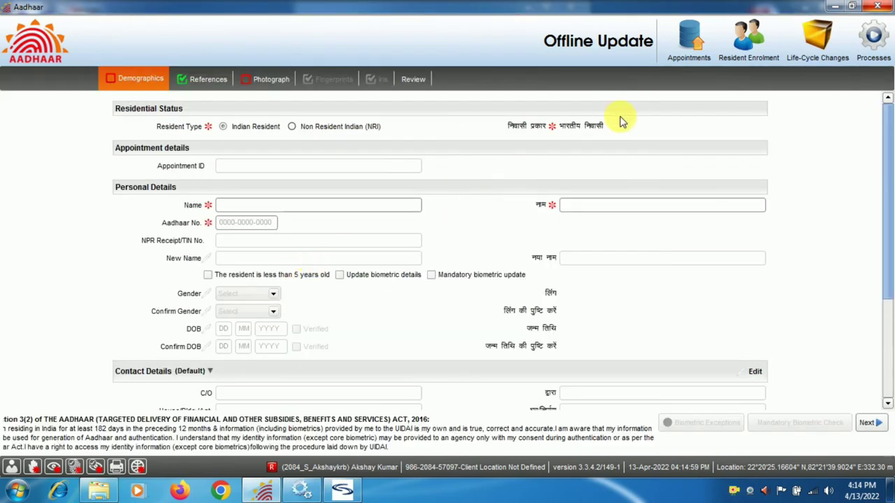